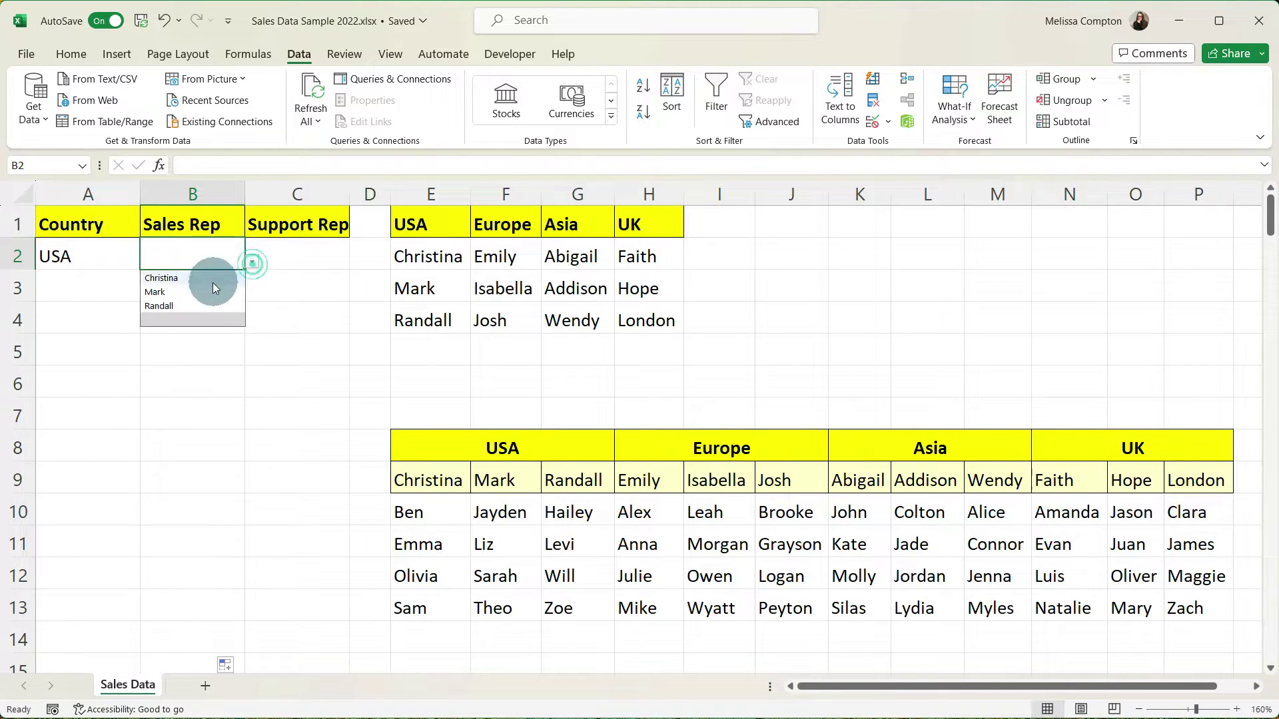
# Pick Christina as the Sales Rep in B2 and view her support reps in C2's drop-down
pyautogui.click(213, 280)
pyautogui.click(343, 258)
pyautogui.click(357, 263)
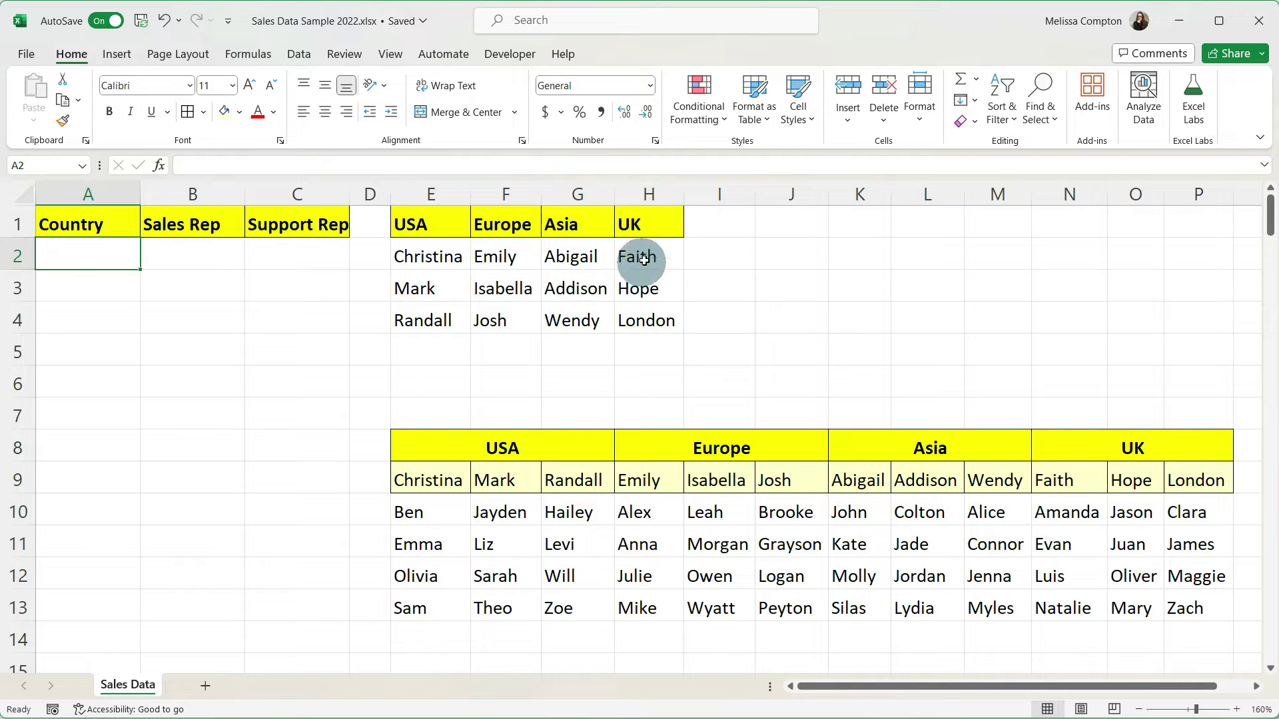
pyautogui.click(197, 256)
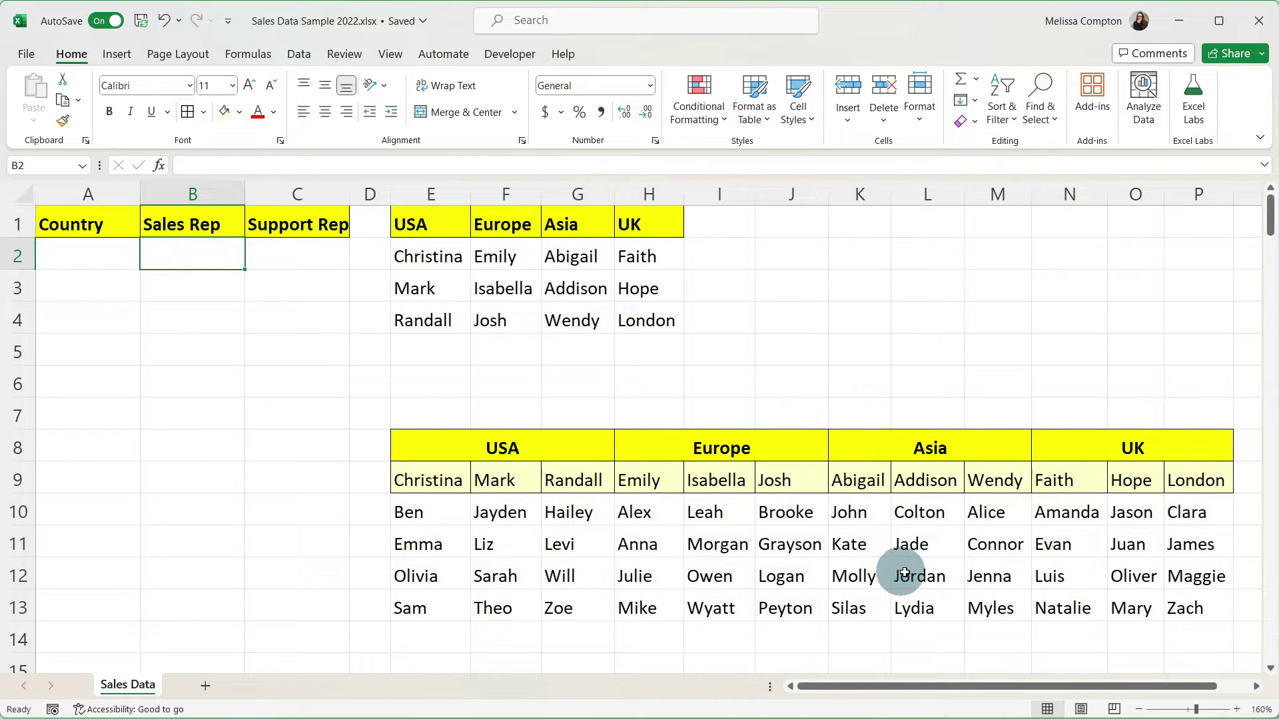
pyautogui.click(456, 264)
pyautogui.hotkey('alt', 'a')
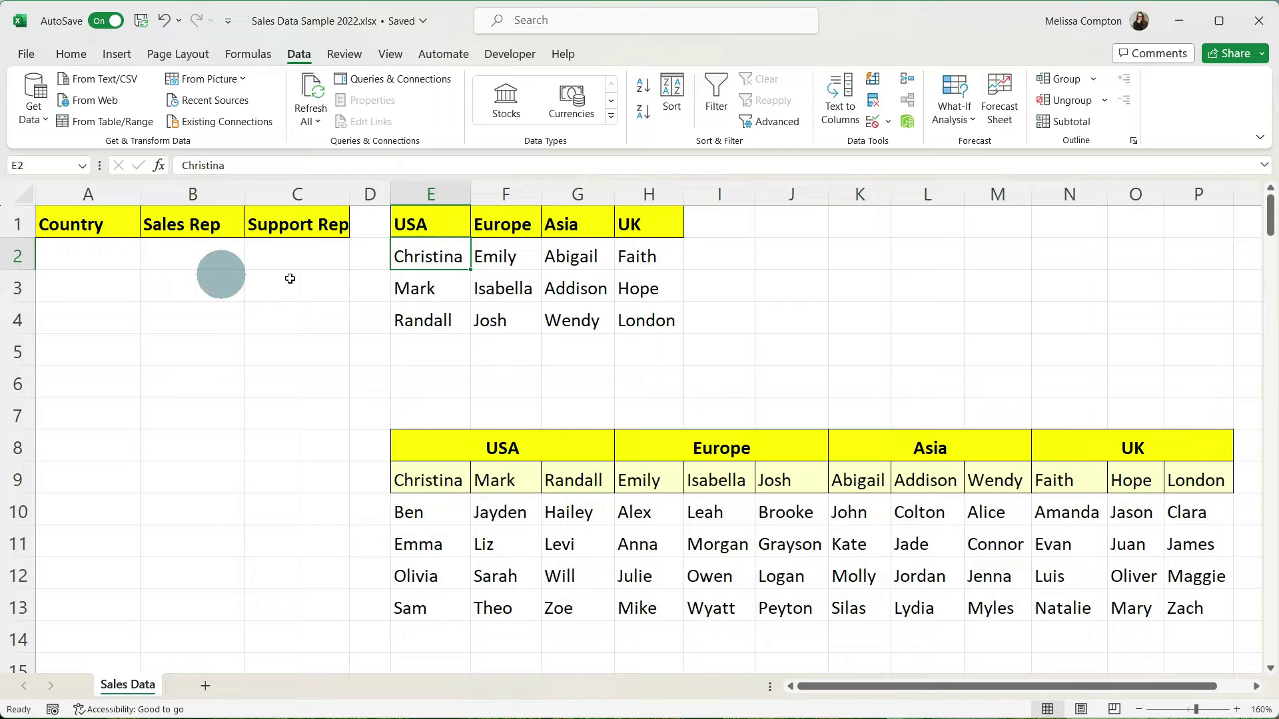
# Name the USA sales-rep range E2:E6 'USA' via the Name Box
pyautogui.moveTo(417, 256); pyautogui.dragTo(418, 372)
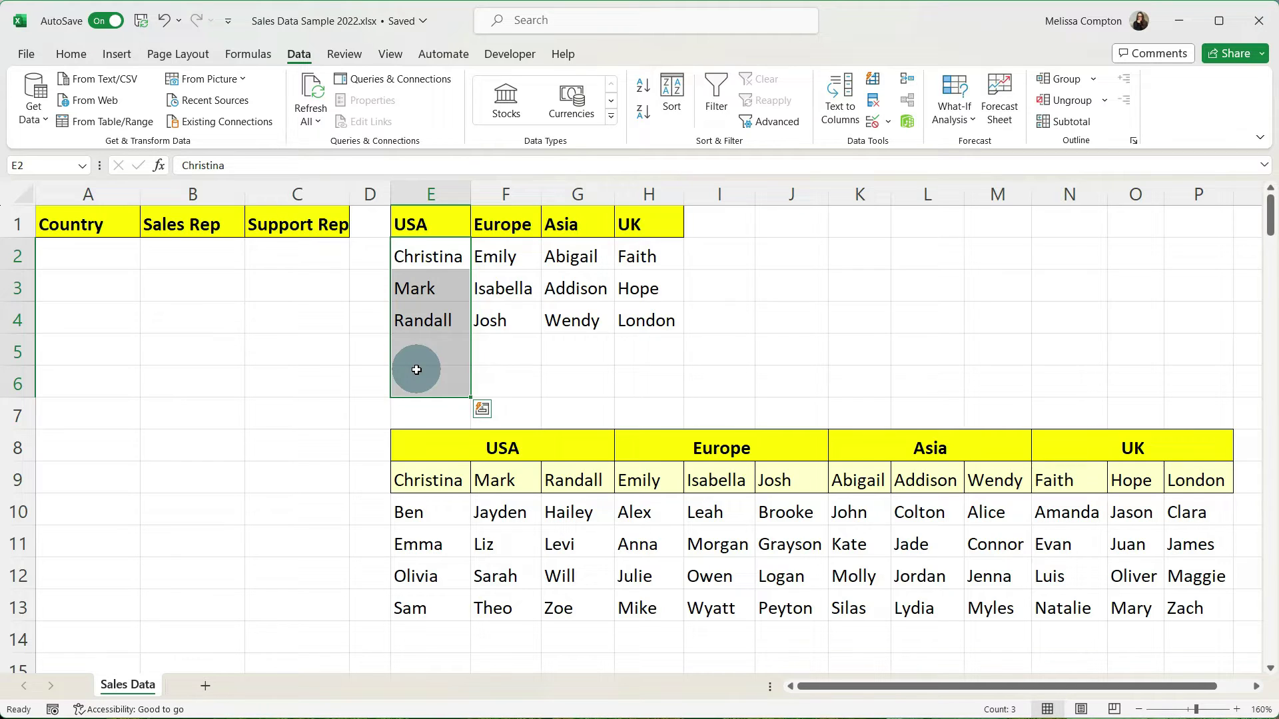
pyautogui.click(41, 167)
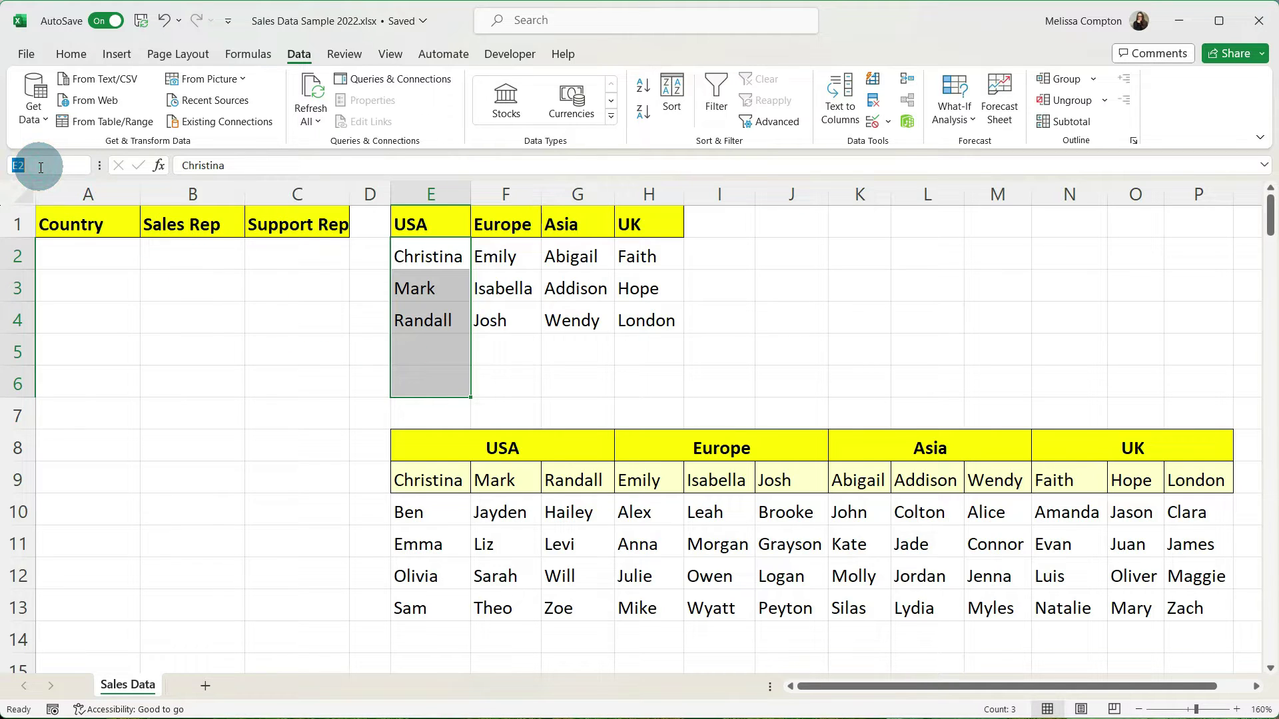
pyautogui.write('USA')
pyautogui.press('Return')
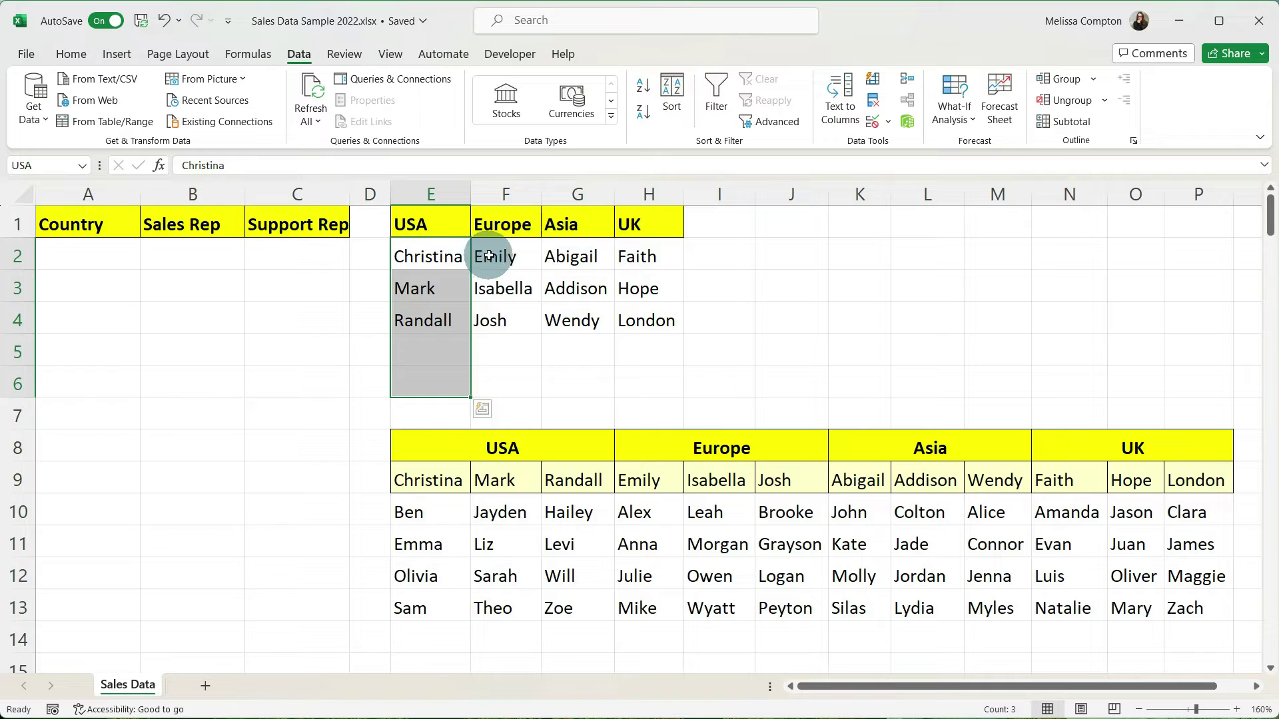
# Verify that E2:E6, F2:F6, G2:G6 and H2:H6 are named USA, Europe, Asia and UK
pyautogui.moveTo(633, 256); pyautogui.dragTo(633, 377)
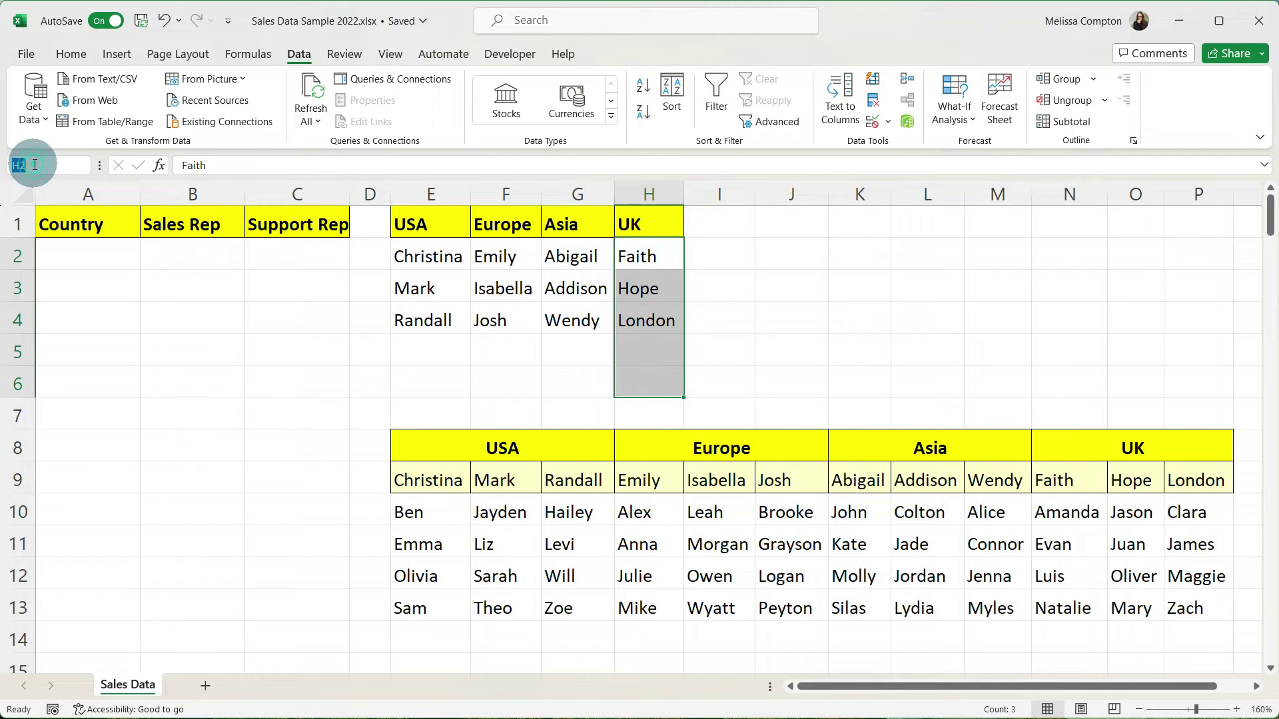
pyautogui.click(443, 258)
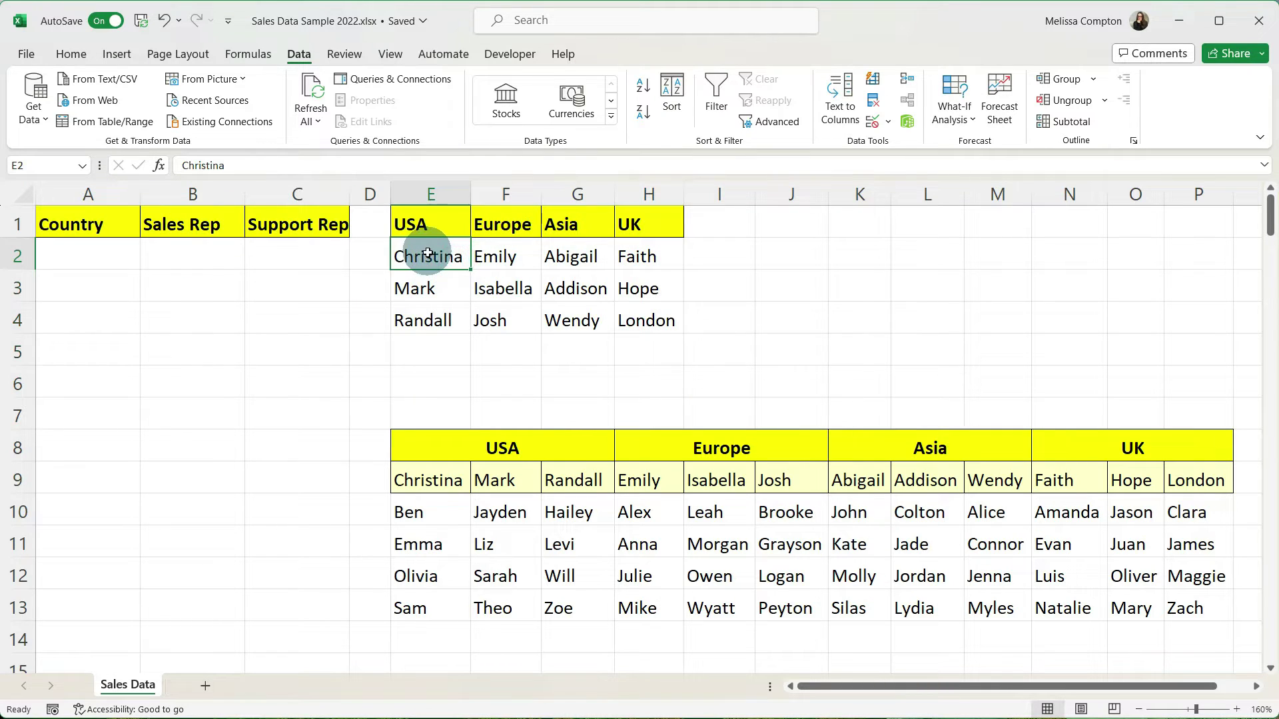
pyautogui.moveTo(426, 255); pyautogui.dragTo(423, 378)
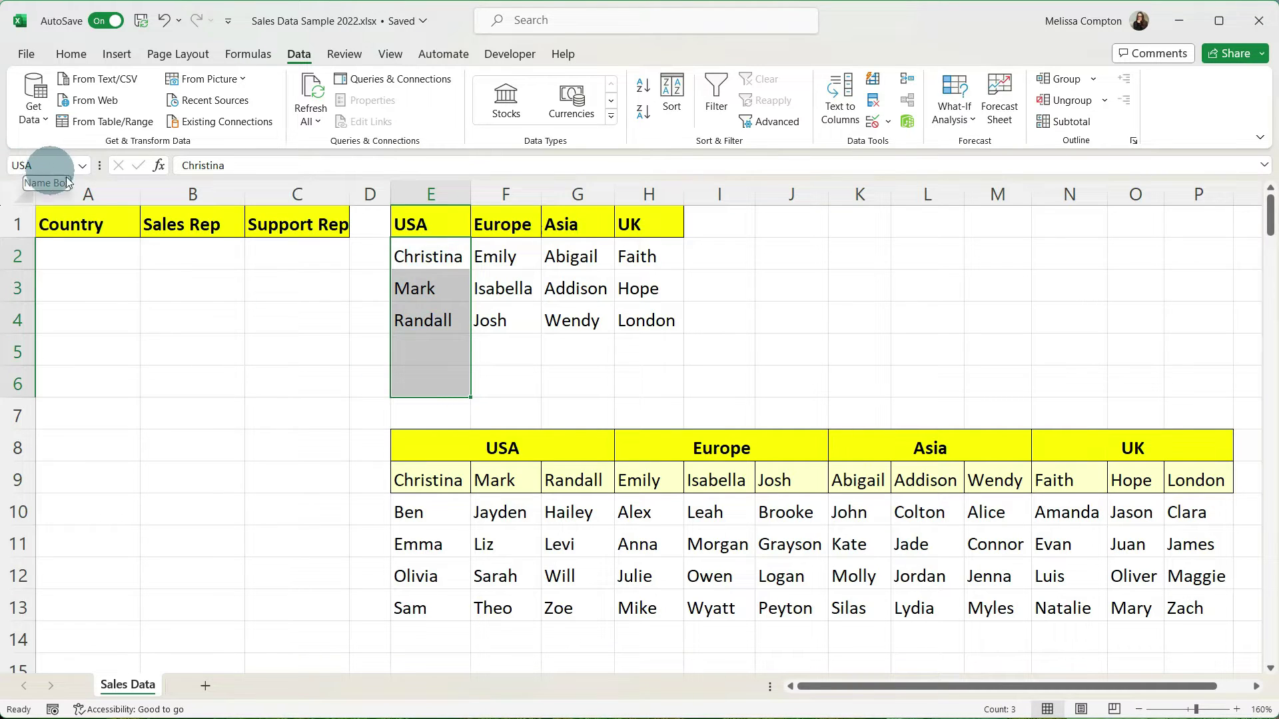
pyautogui.moveTo(503, 262); pyautogui.dragTo(510, 375)
pyautogui.moveTo(571, 253); pyautogui.dragTo(571, 371)
pyautogui.moveTo(659, 250); pyautogui.dragTo(656, 375)
pyautogui.click(462, 446)
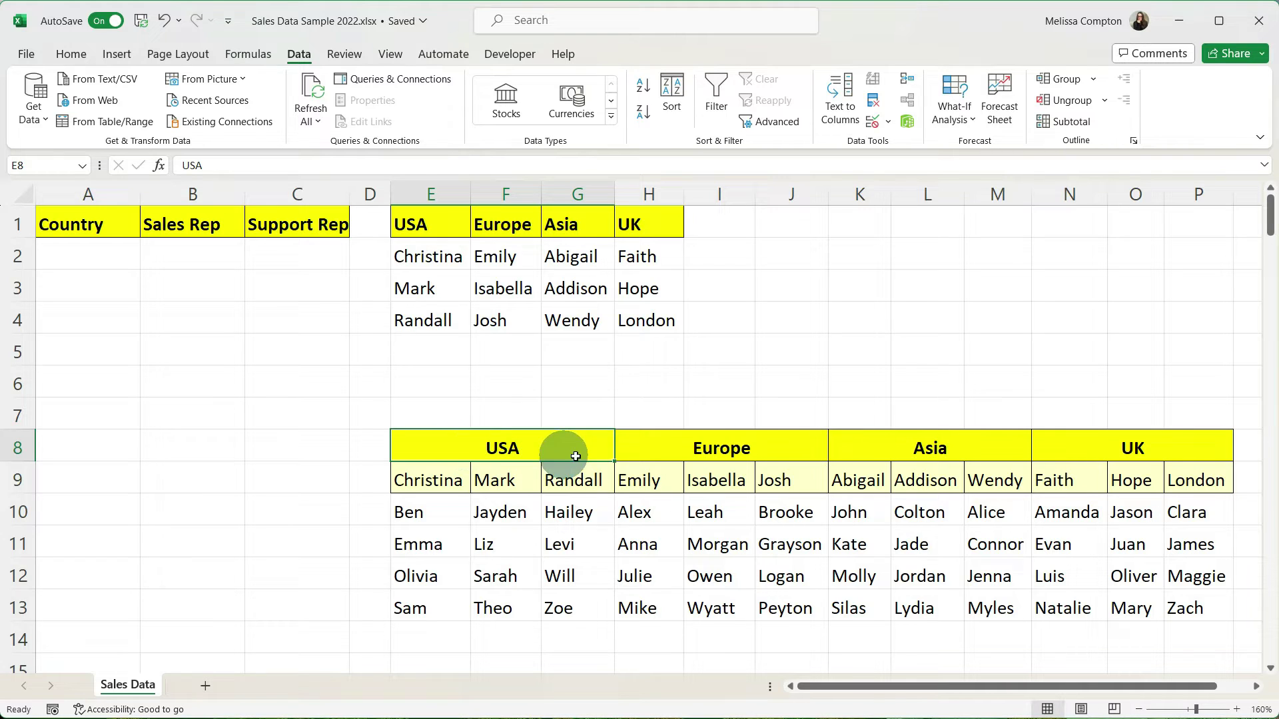
# Name Christina's support-rep cells E10:E15 'Christina'
pyautogui.click(425, 481)
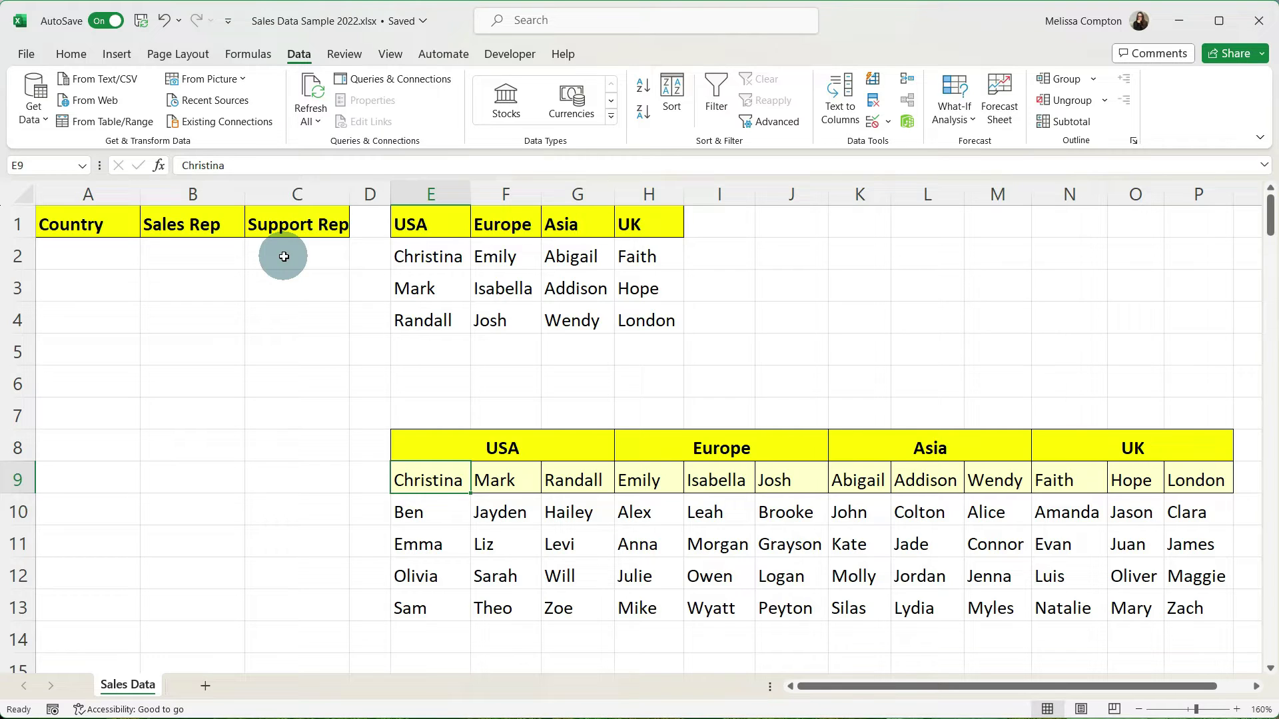
pyautogui.click(419, 514)
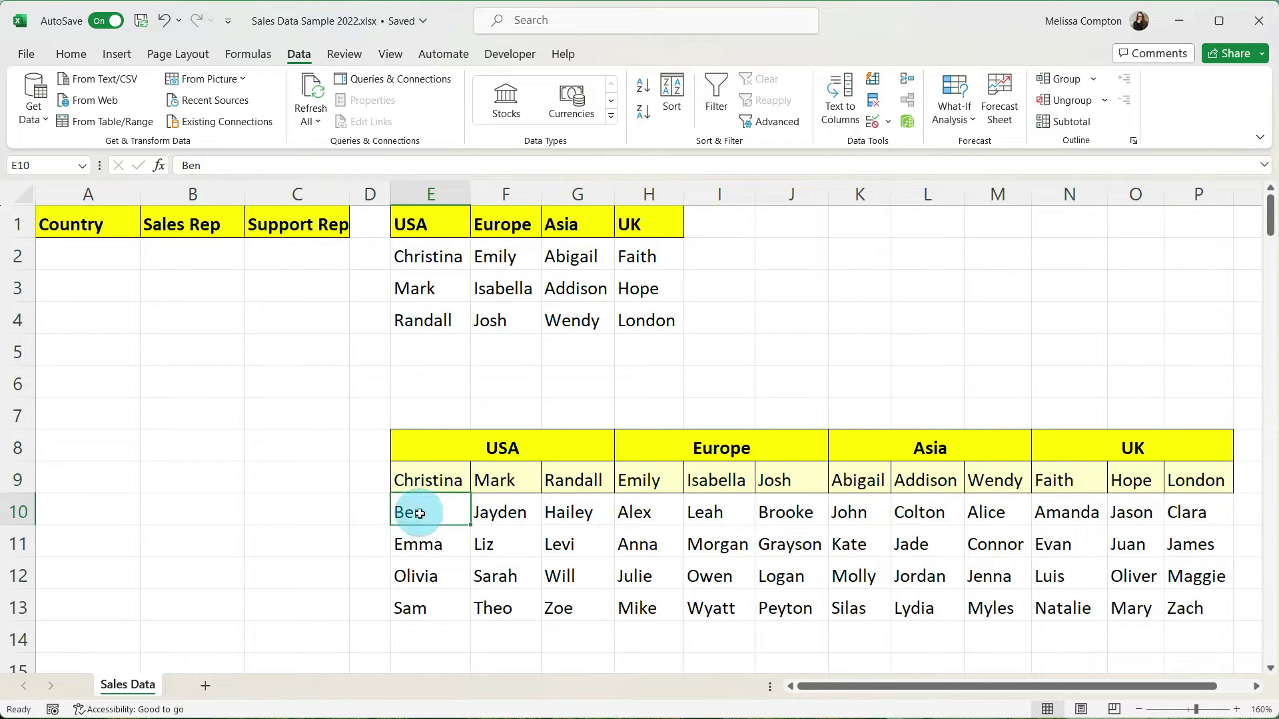
pyautogui.moveTo(420, 513); pyautogui.dragTo(420, 655)
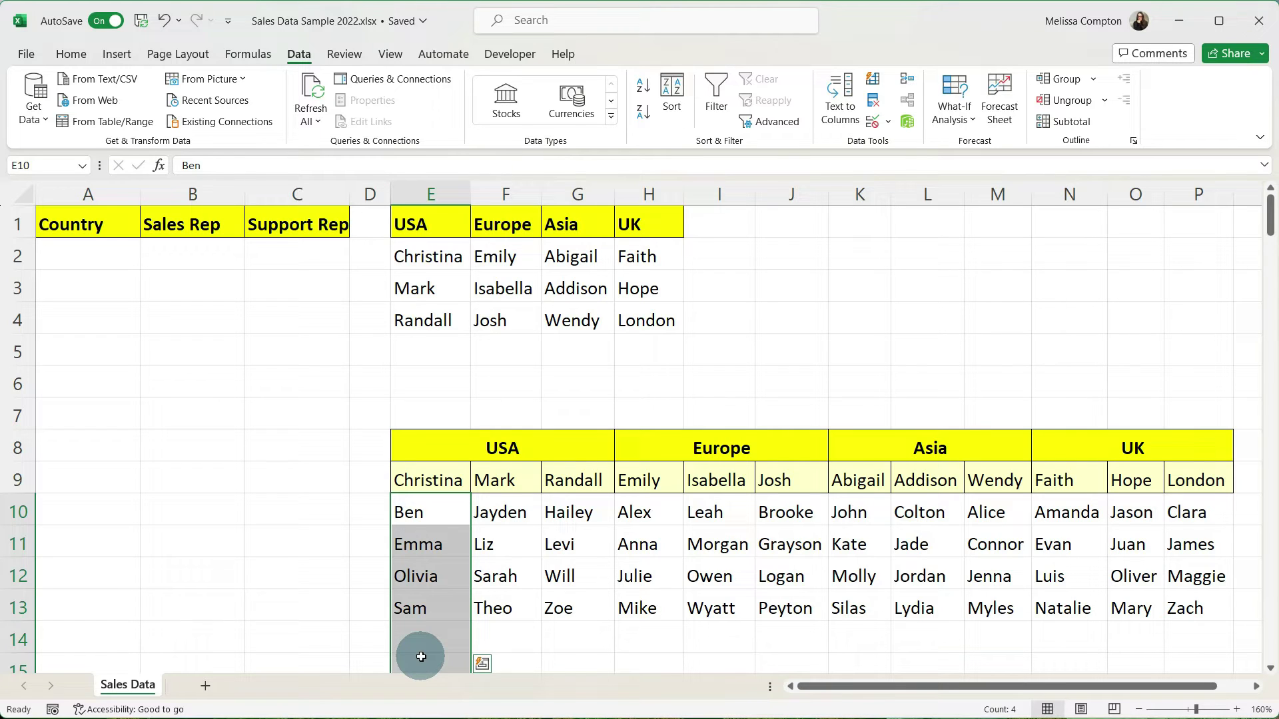
pyautogui.click(37, 166)
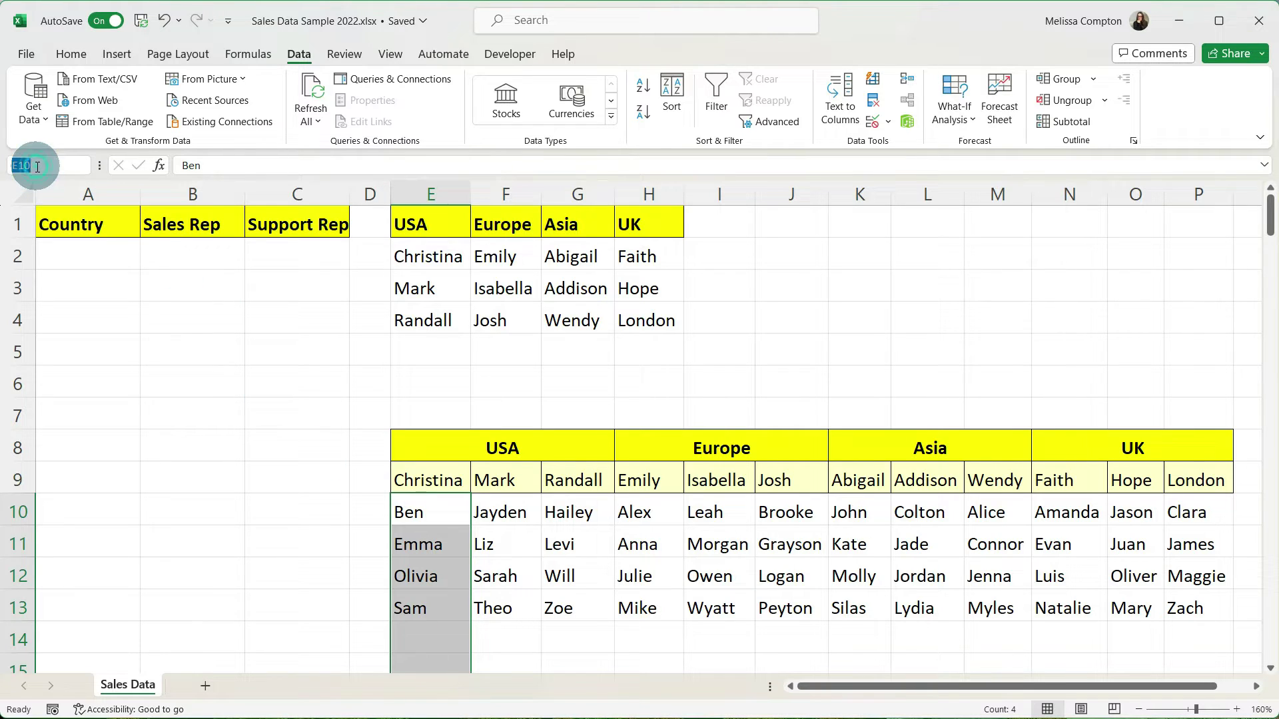
pyautogui.write('Christina')
pyautogui.press('Return')
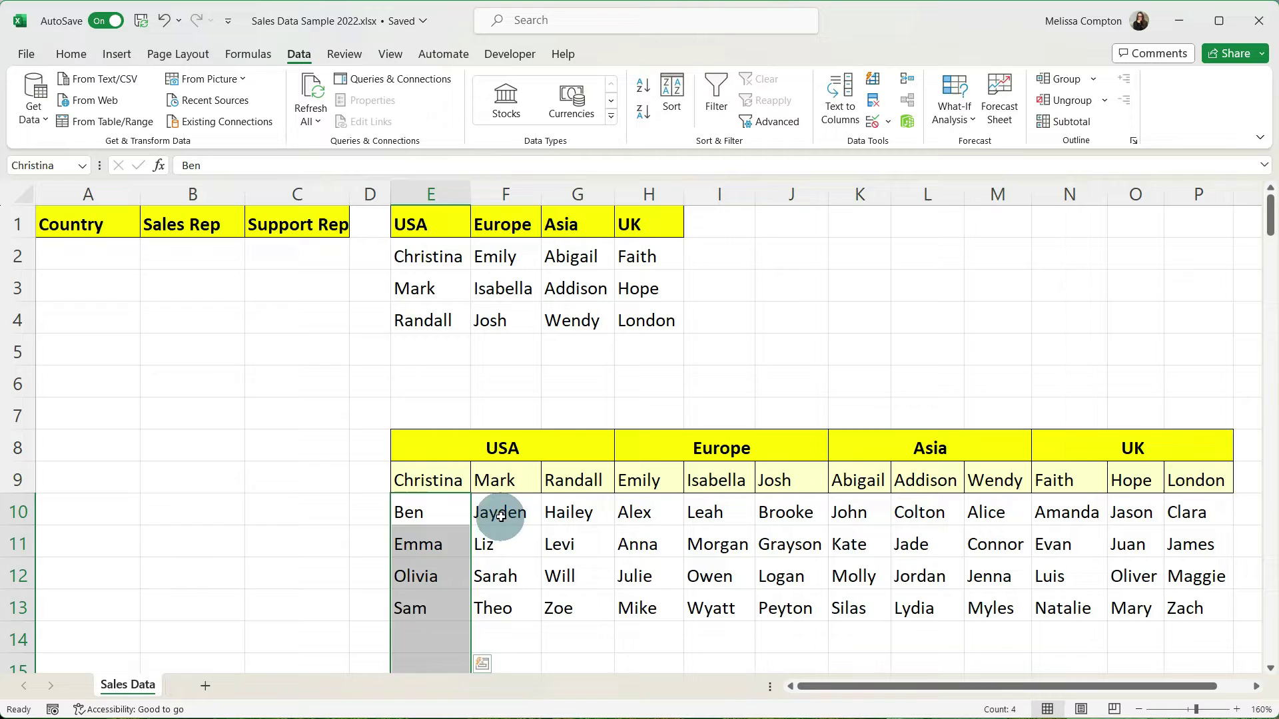
# Name London's support-rep cells P10:P15 'London'
pyautogui.click(1183, 508)
pyautogui.moveTo(1183, 508); pyautogui.dragTo(1188, 642)
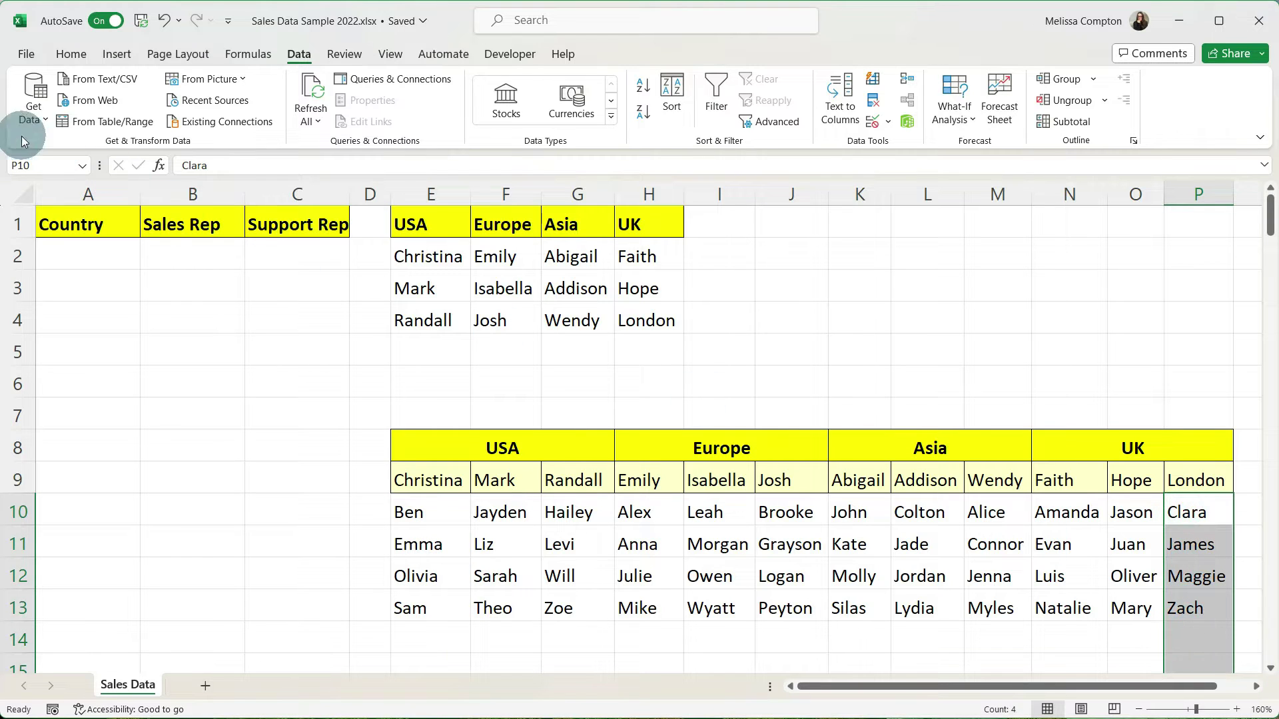
pyautogui.click(47, 165)
pyautogui.write('London')
pyautogui.press('Return')
# Check the range names on the Christina, Mark and Randall support-rep columns E, F and G
pyautogui.click(413, 510)
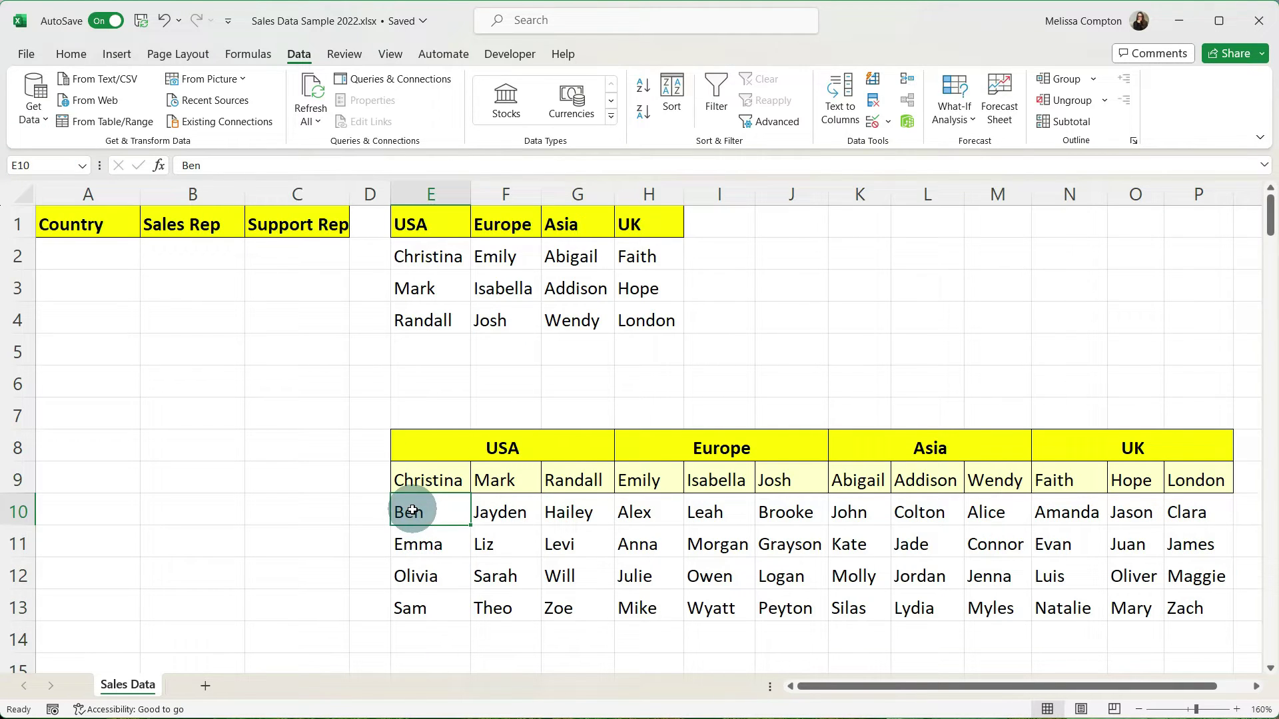
pyautogui.moveTo(413, 511); pyautogui.dragTo(391, 657)
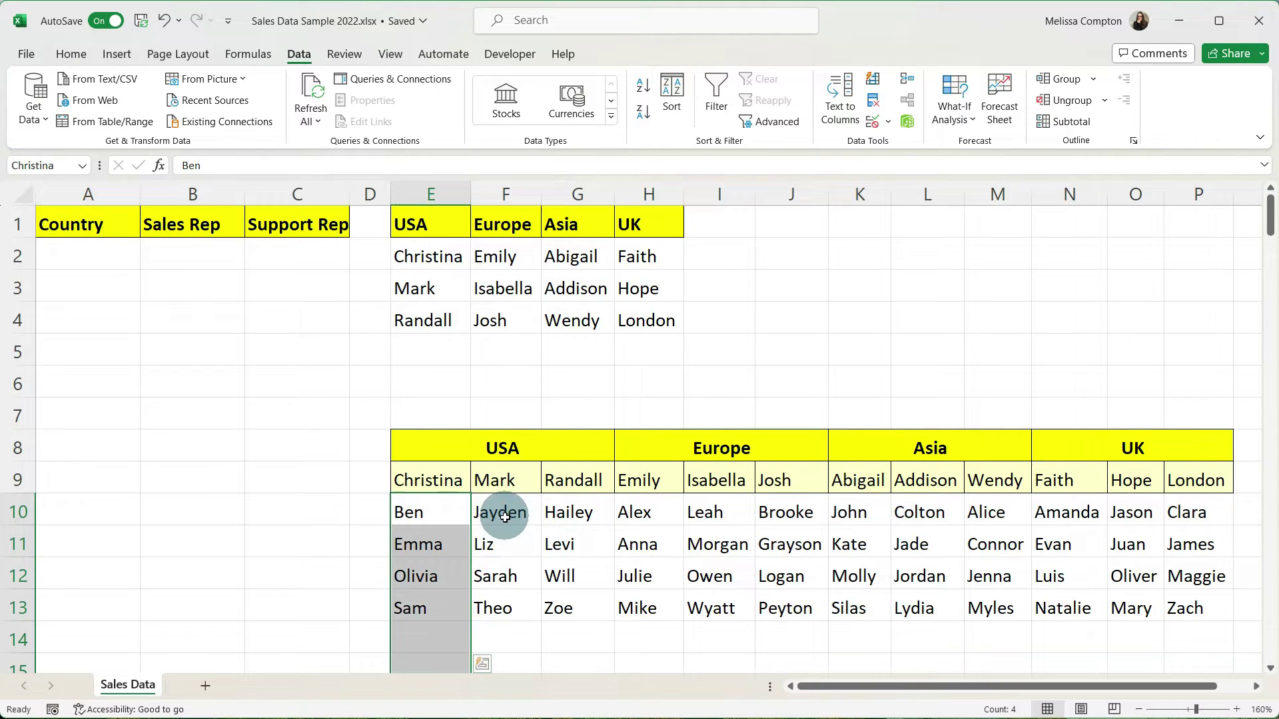
pyautogui.moveTo(505, 517); pyautogui.dragTo(500, 651)
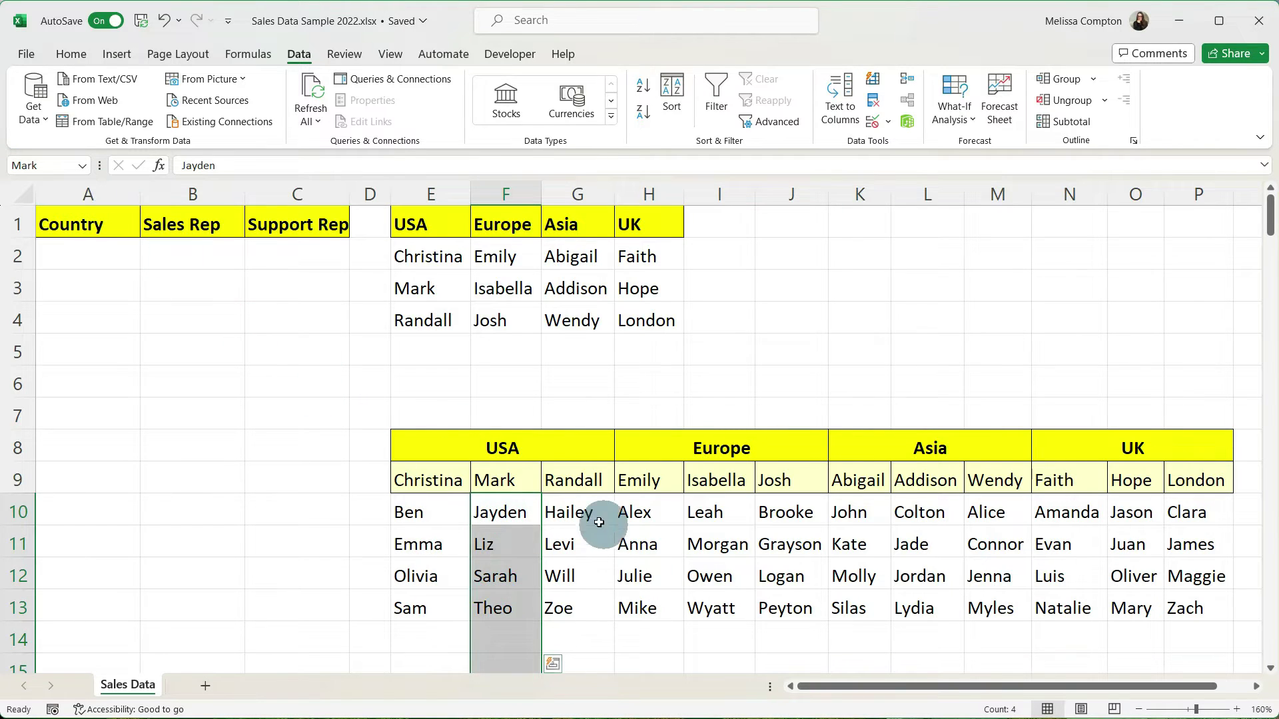
pyautogui.moveTo(580, 513); pyautogui.dragTo(568, 662)
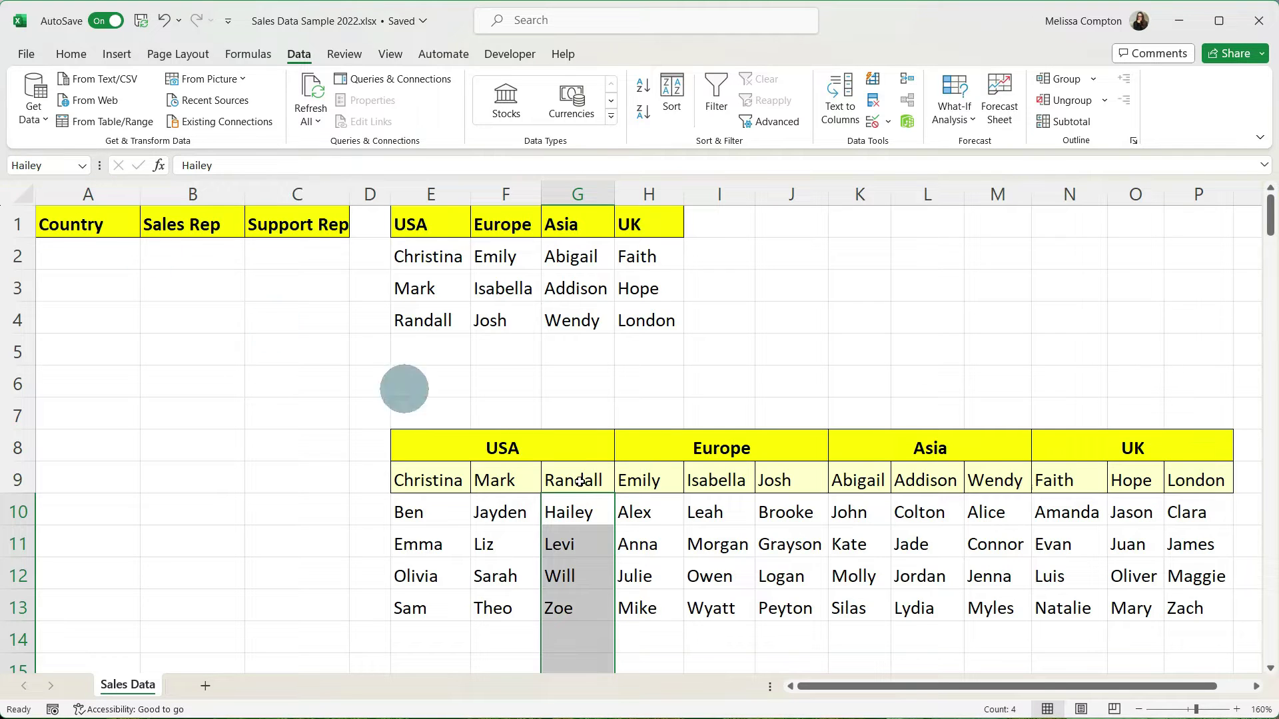
# Name Faith's support-rep cells N10:N15 'Faith' and review the defined names list
pyautogui.moveTo(1056, 511); pyautogui.dragTo(1052, 656)
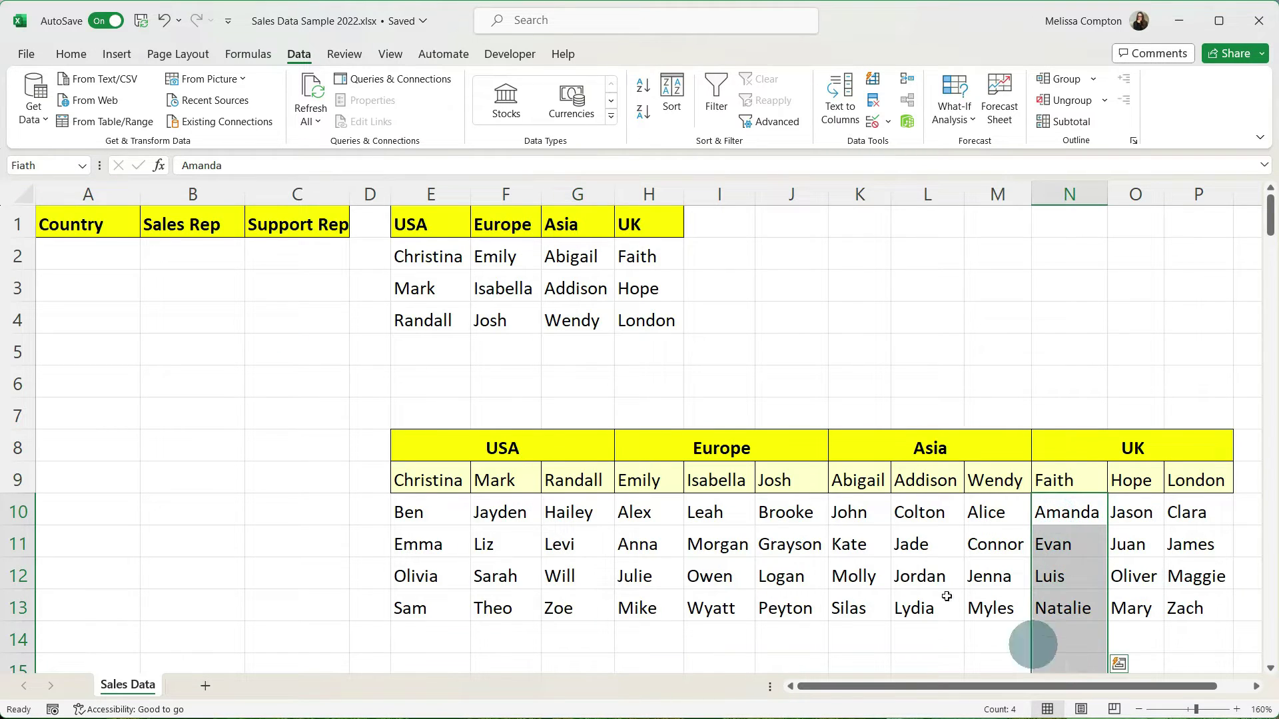
pyautogui.click(42, 166)
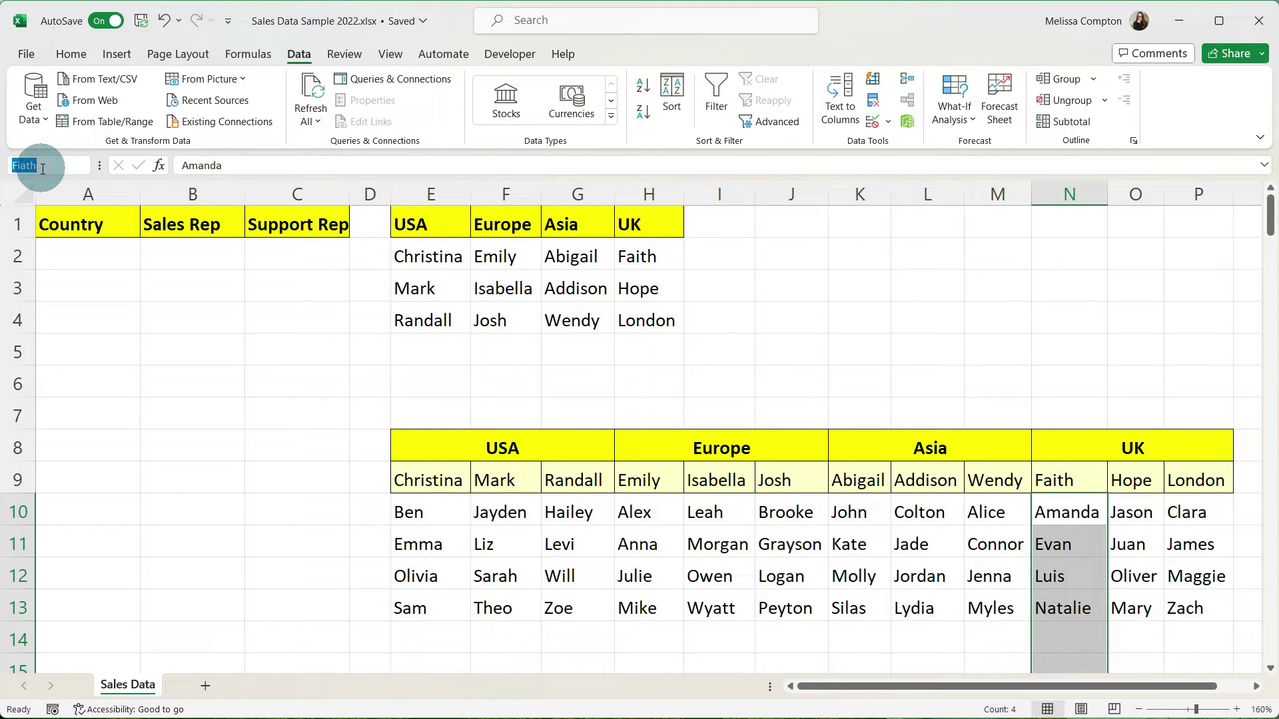
pyautogui.write('Faith')
pyautogui.press('Return')
pyautogui.click(82, 167)
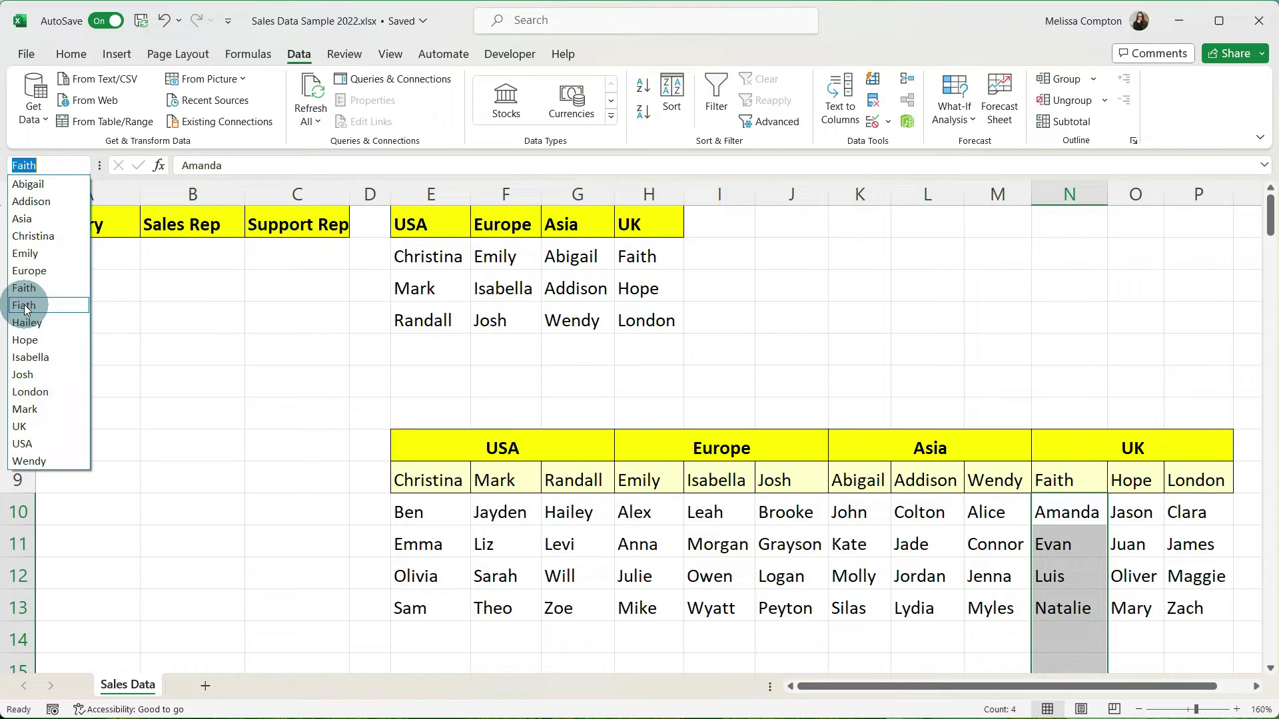
# In the Name Manager, delete the misspelled name Fiath, leaving Faith unchanged
pyautogui.click(243, 58)
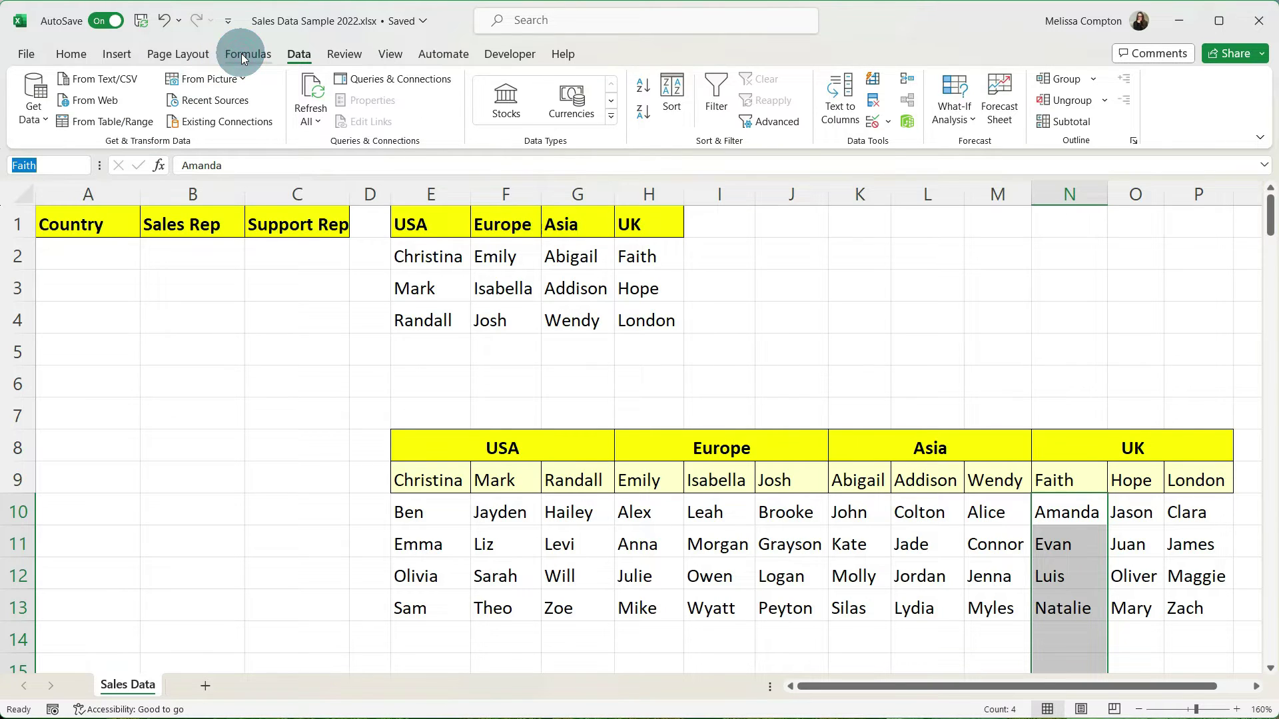
pyautogui.click(243, 59)
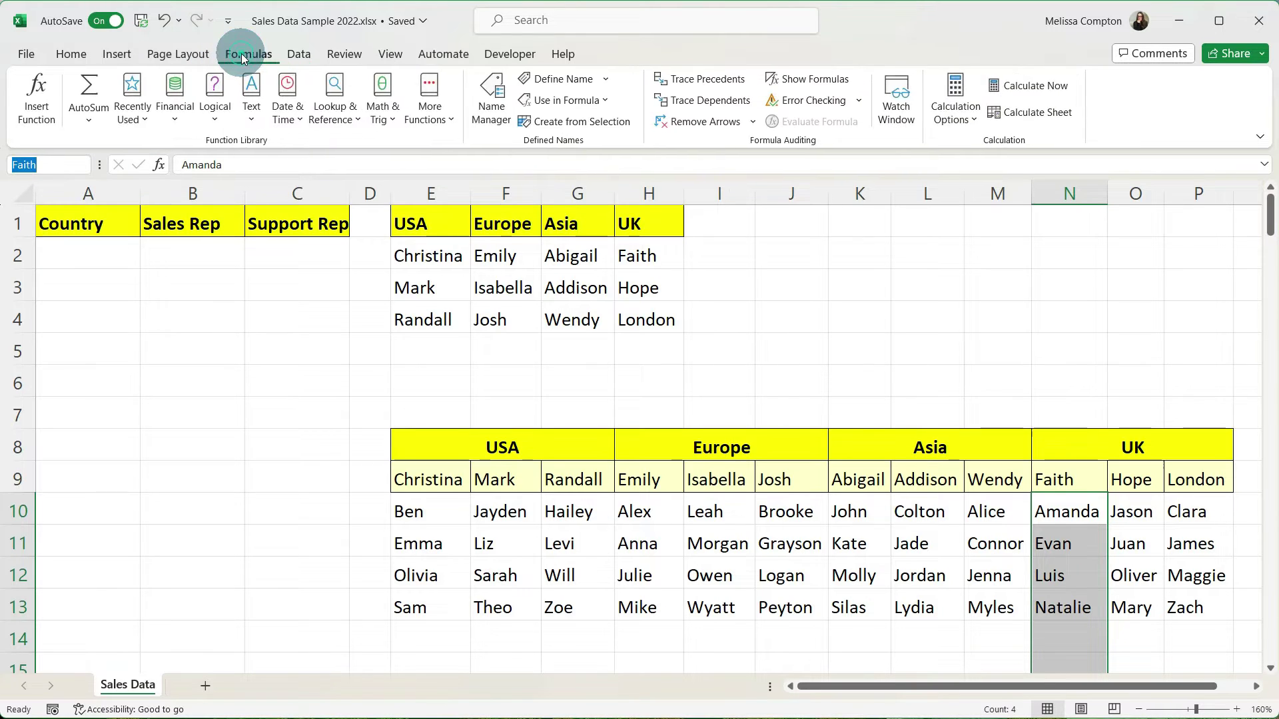
pyautogui.click(491, 98)
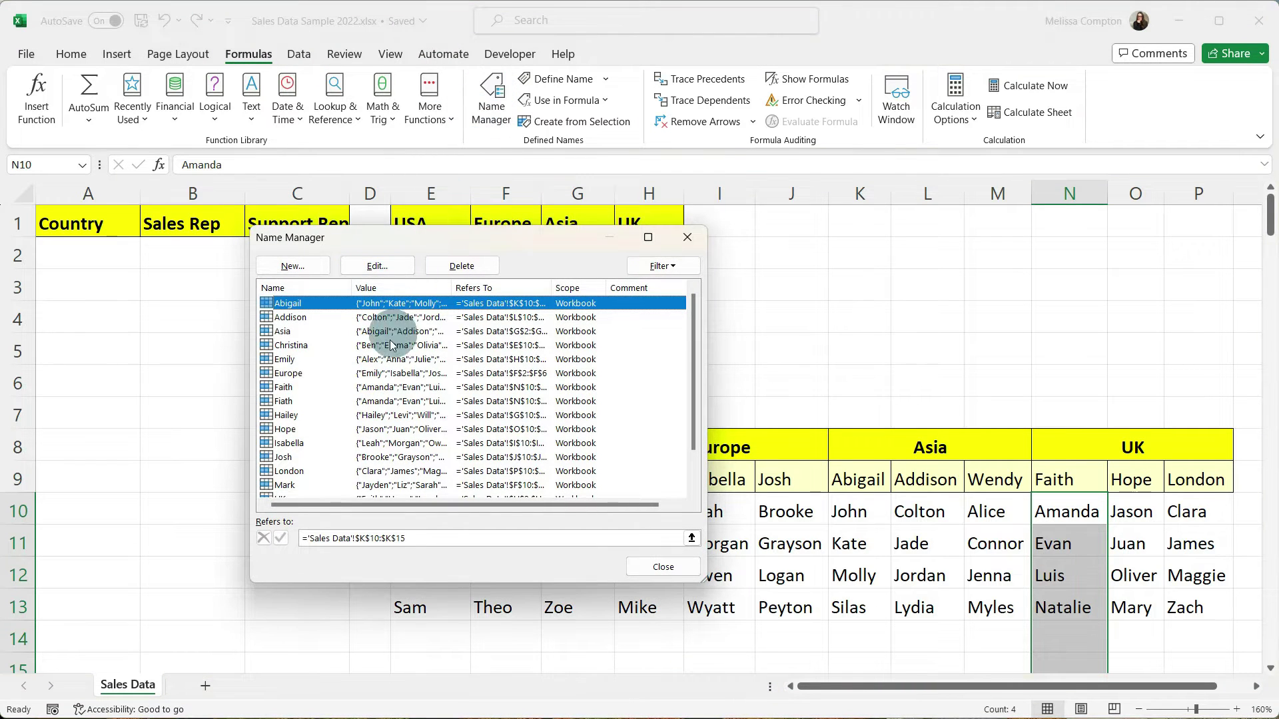
pyautogui.click(280, 402)
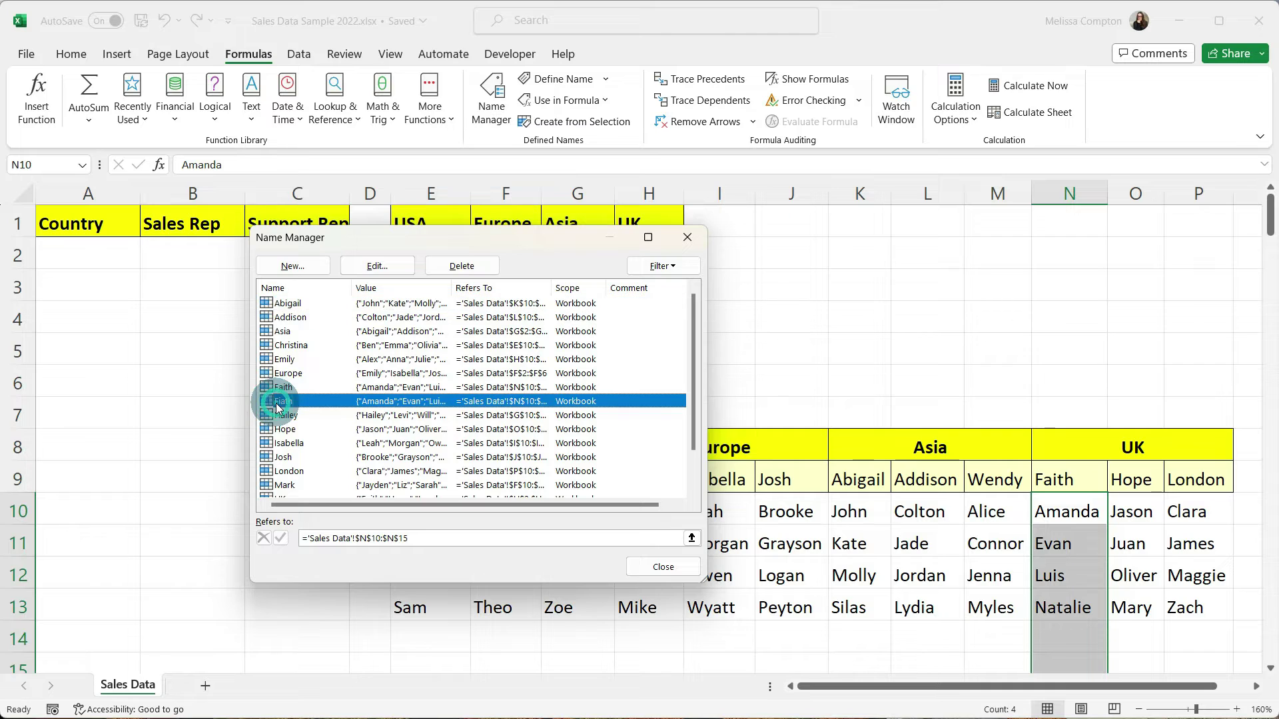
pyautogui.click(466, 268)
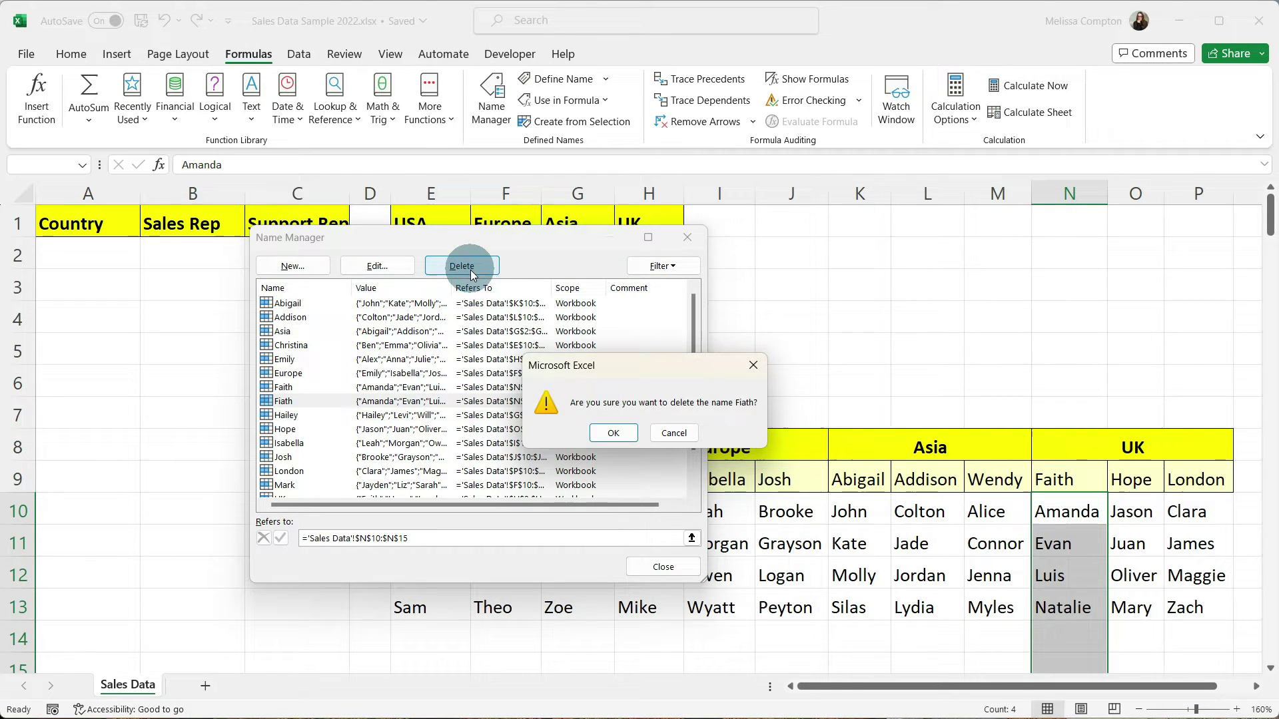
pyautogui.click(607, 433)
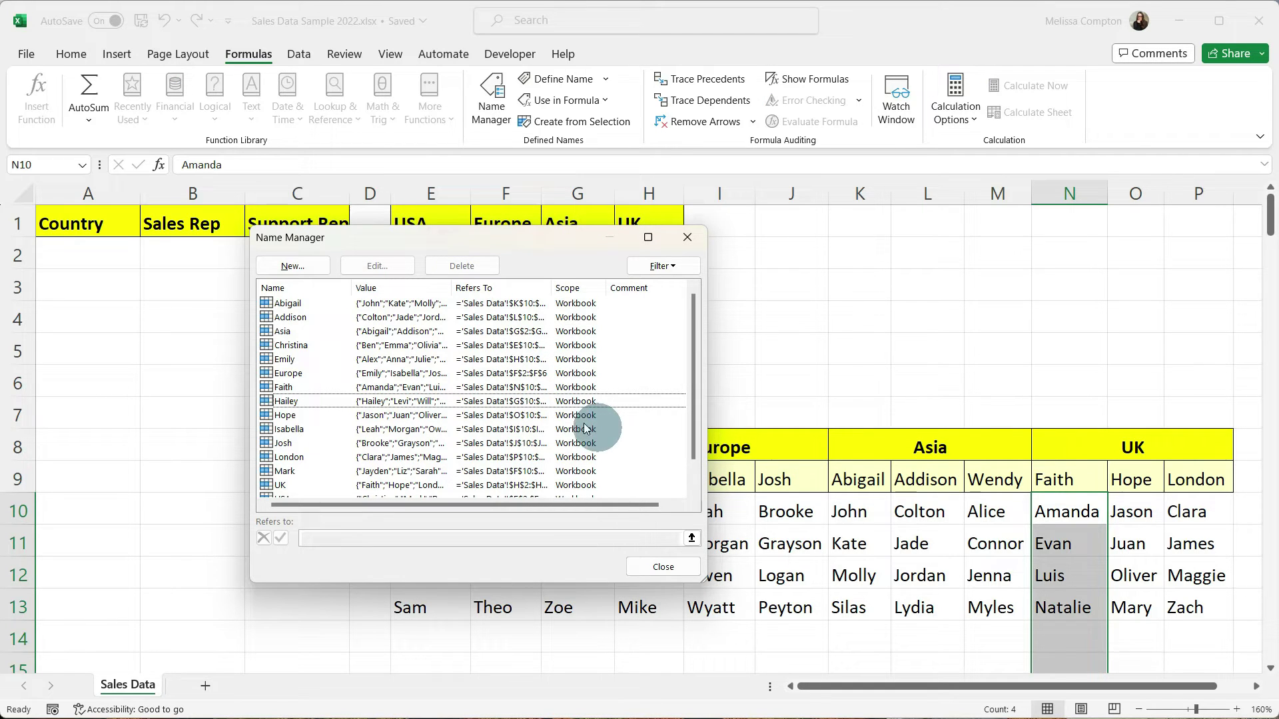
pyautogui.click(290, 388)
pyautogui.click(377, 265)
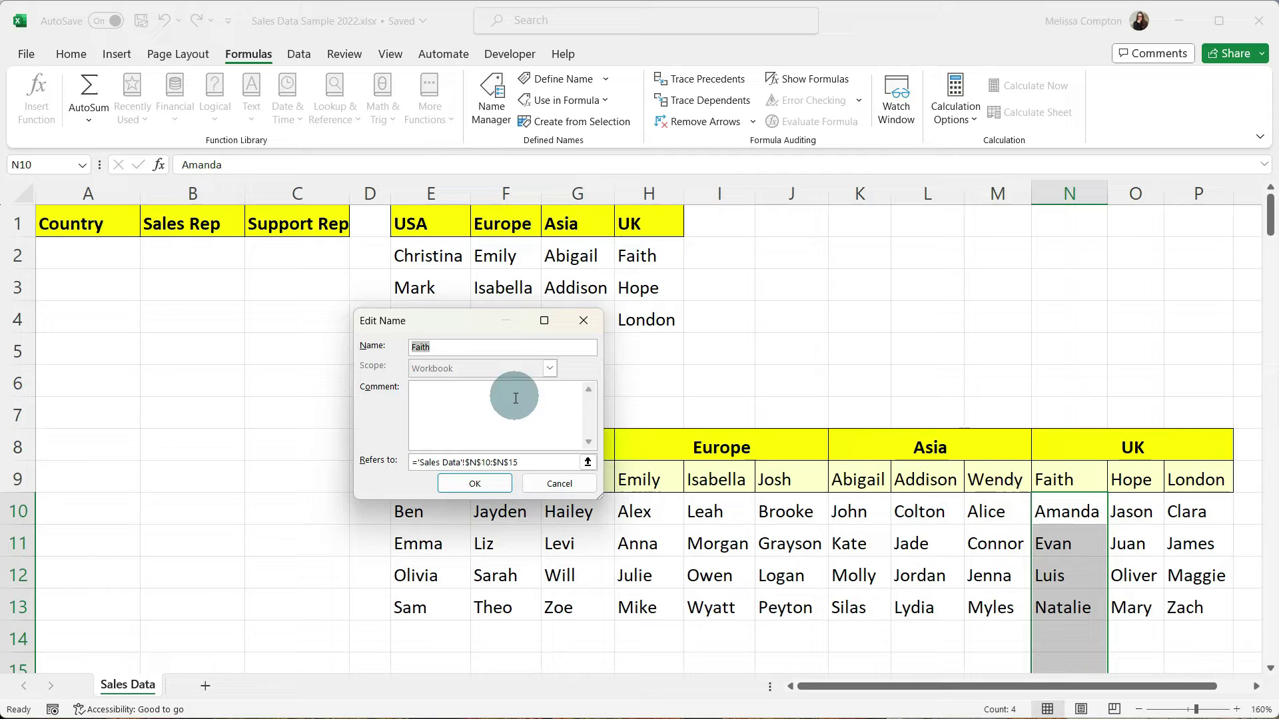
pyautogui.click(573, 486)
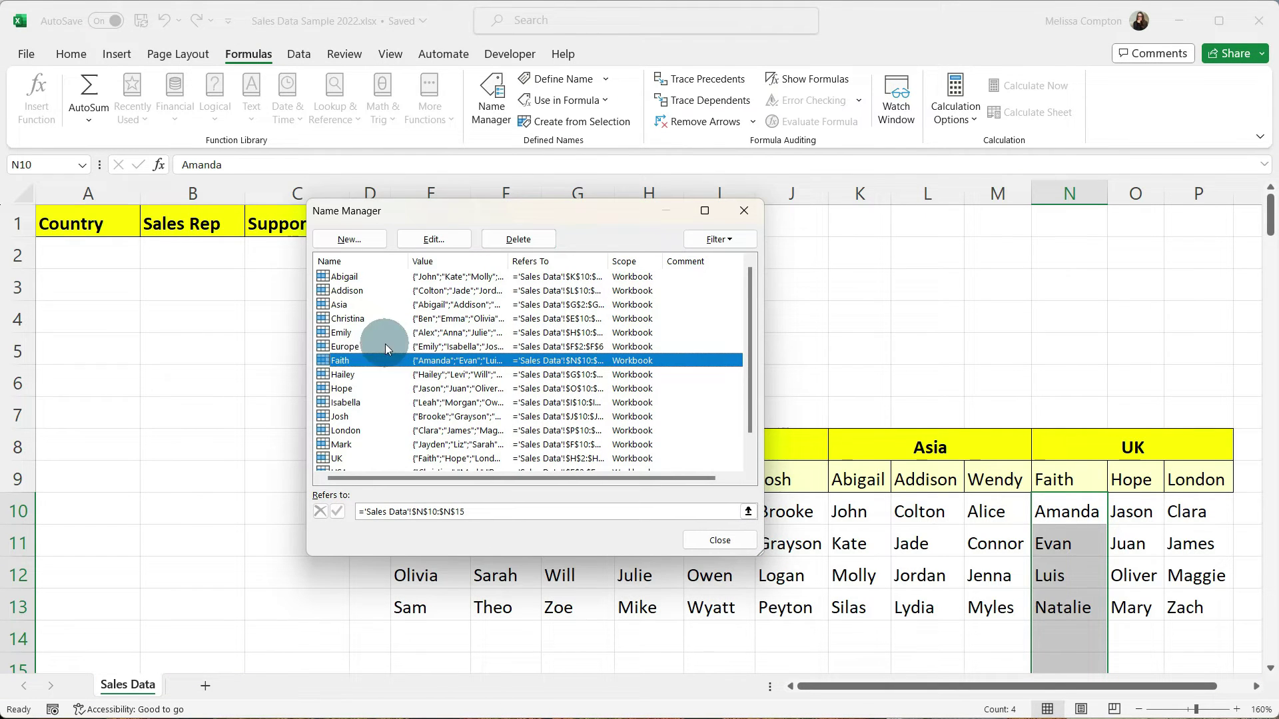
# Rename the Hailey named range to Randall
pyautogui.click(345, 374)
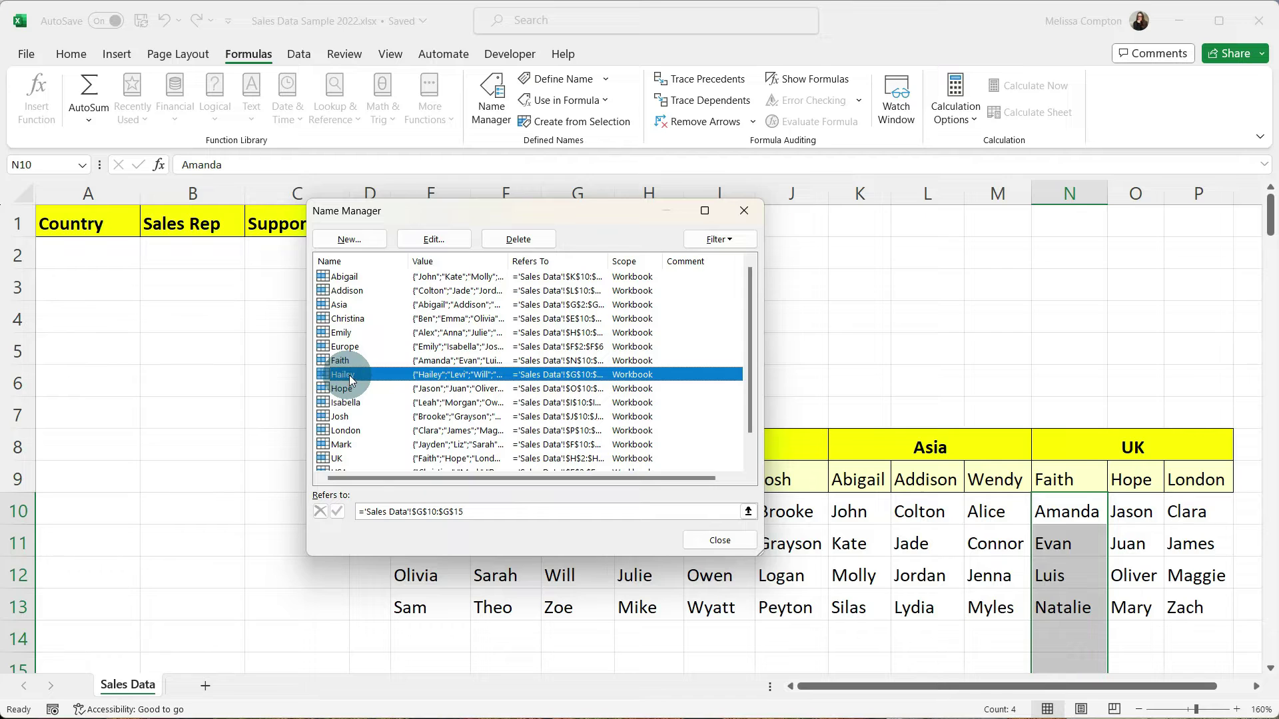
pyautogui.click(433, 239)
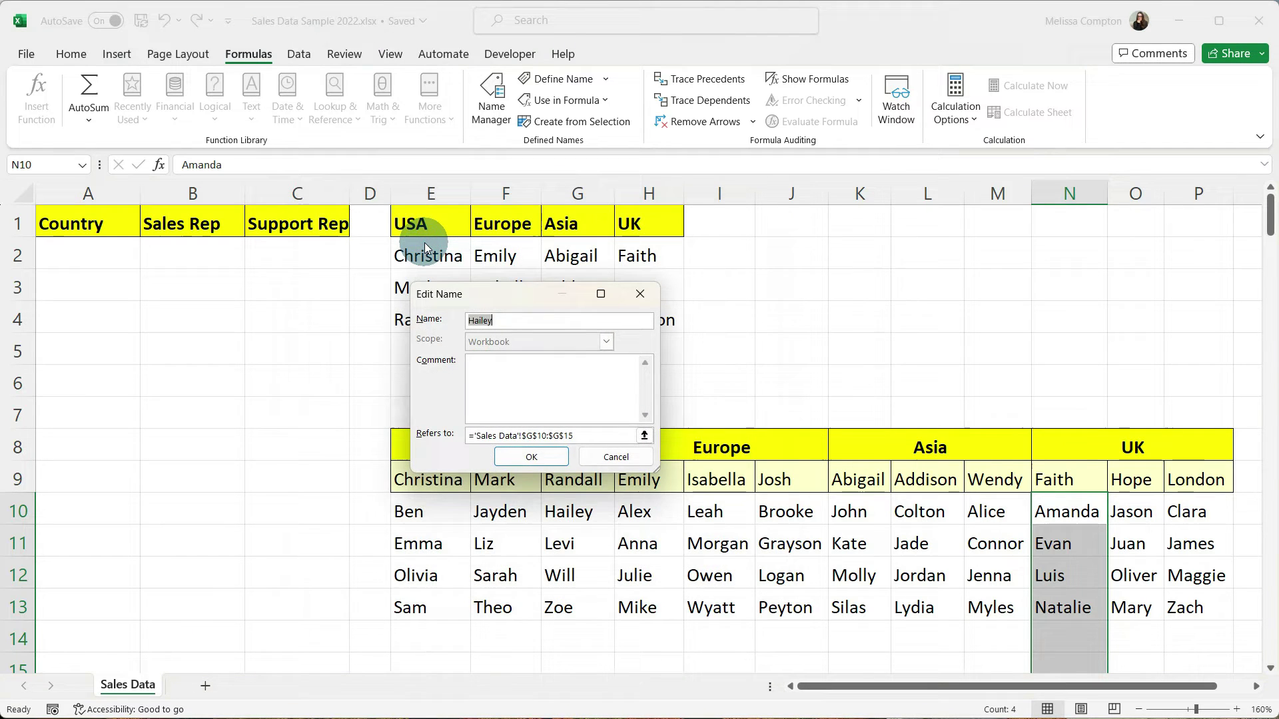
pyautogui.write('Randall')
pyautogui.click(535, 457)
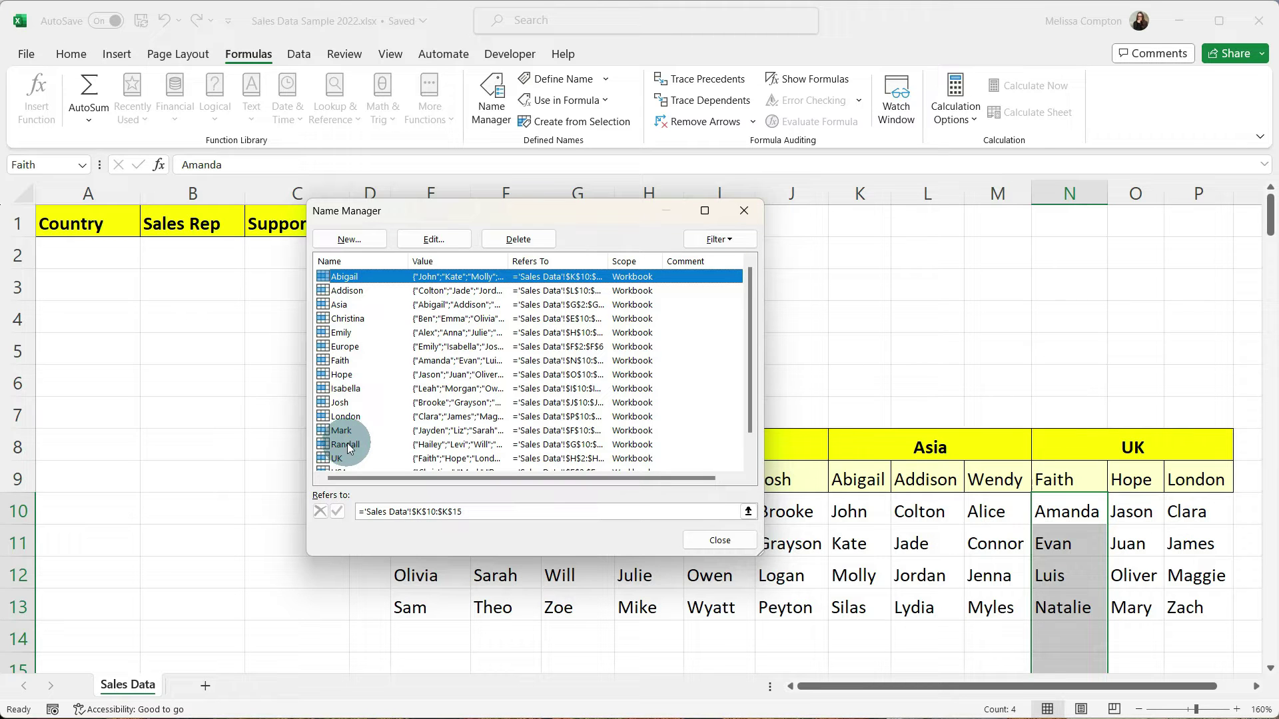
pyautogui.click(718, 540)
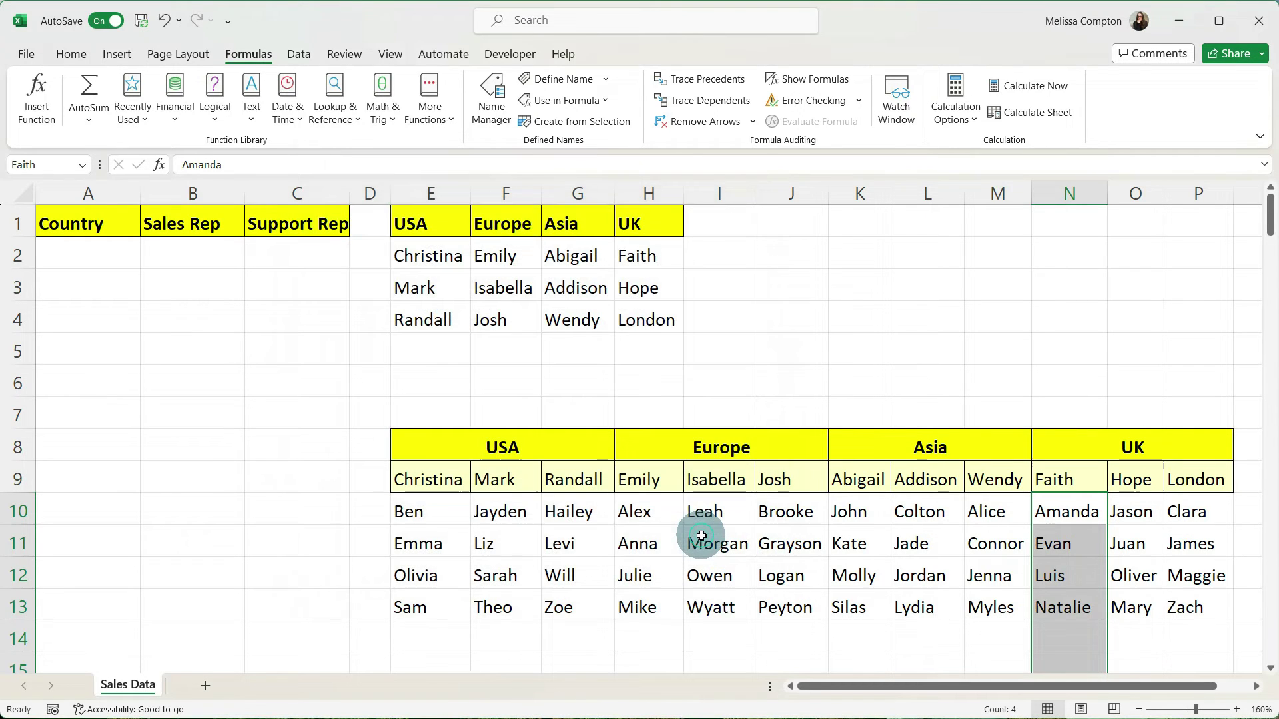
# Confirm G10:G15 is now named Randall and N10:N15 is named Faith
pyautogui.click(559, 511)
pyautogui.moveTo(560, 511); pyautogui.dragTo(560, 656)
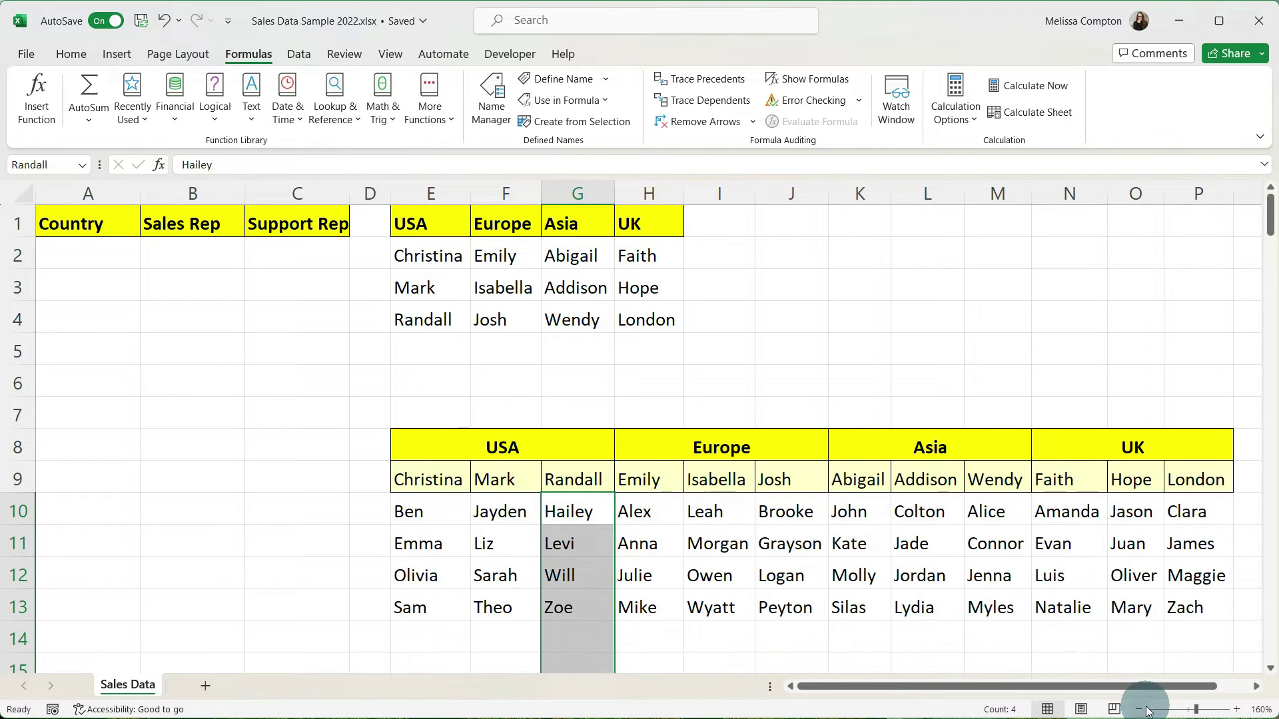
pyautogui.moveTo(1059, 511); pyautogui.dragTo(1057, 658)
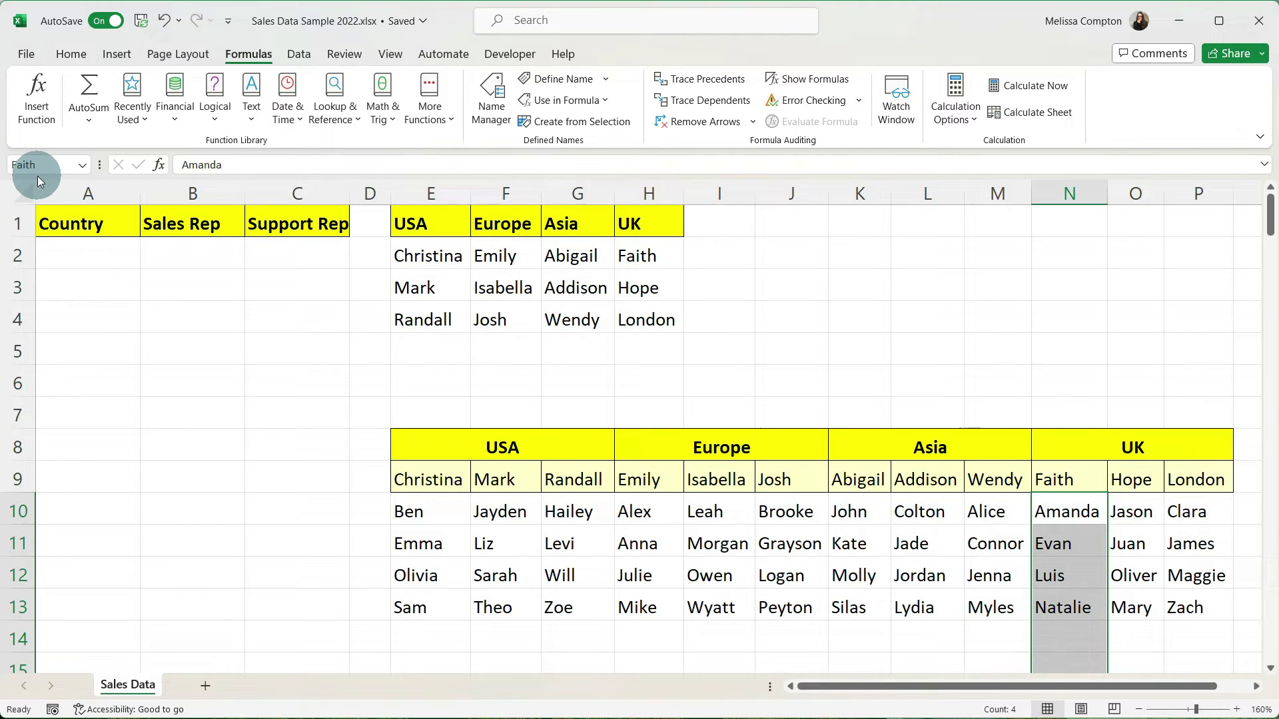
pyautogui.click(299, 53)
pyautogui.click(84, 258)
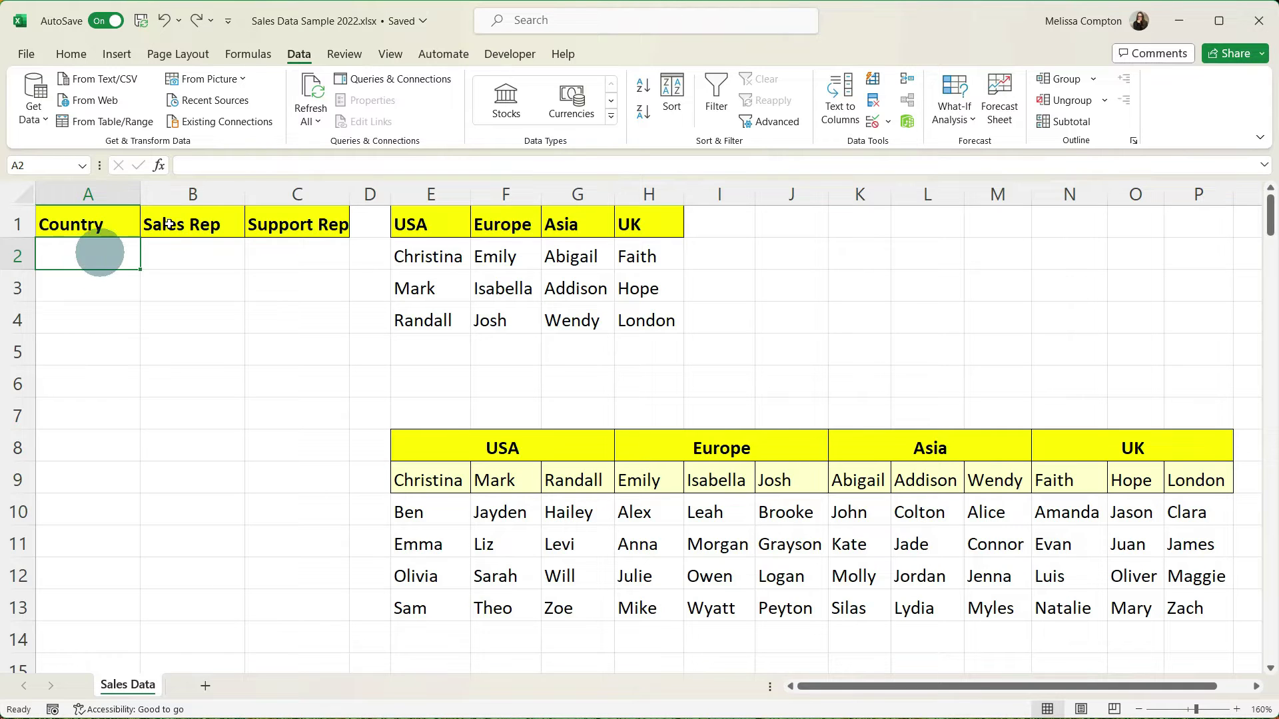
# Give A2 a List validation with source =$E$1:$H$1 (USA, Europe, Asia, UK)
pyautogui.click(402, 78)
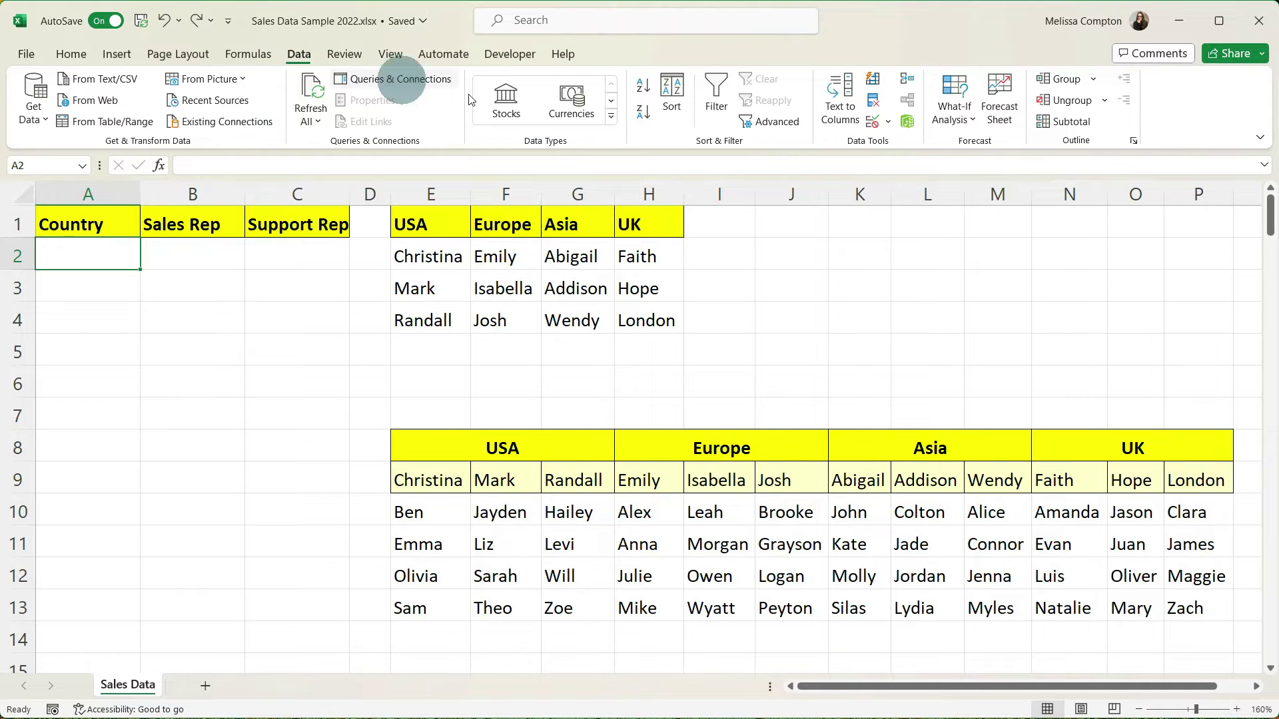
pyautogui.click(887, 122)
pyautogui.click(890, 145)
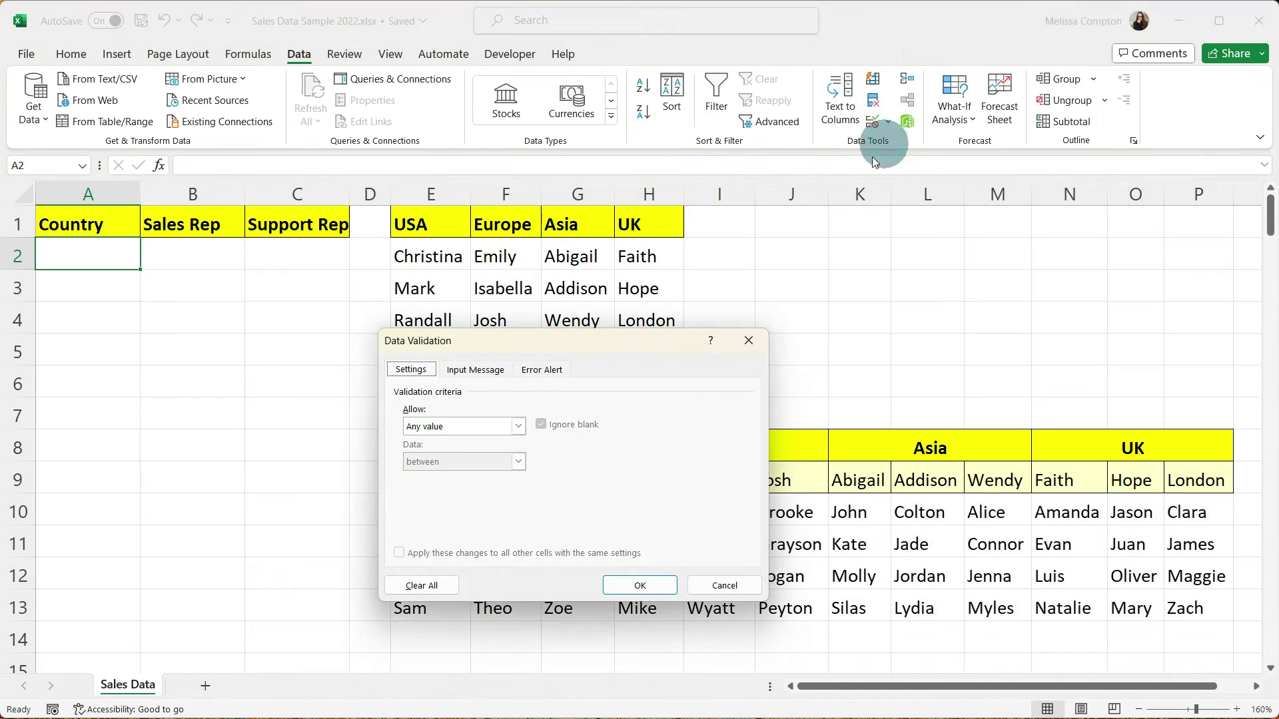
pyautogui.click(437, 427)
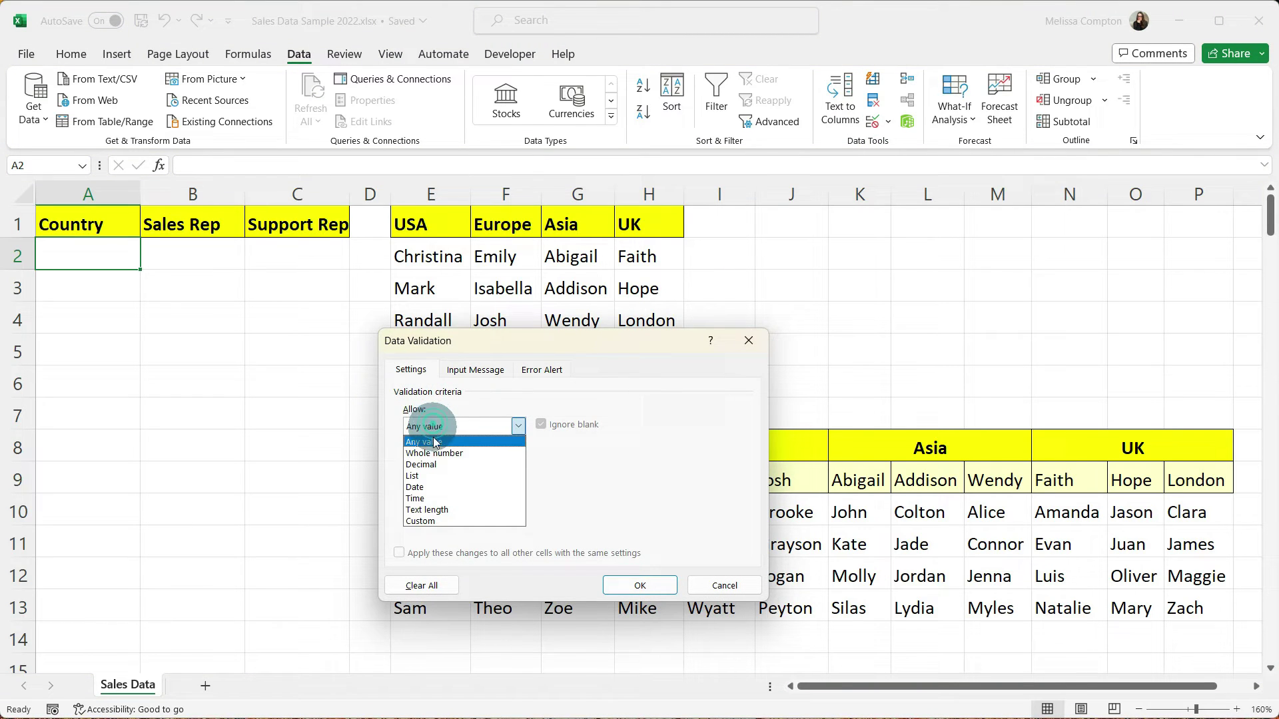
pyautogui.click(429, 477)
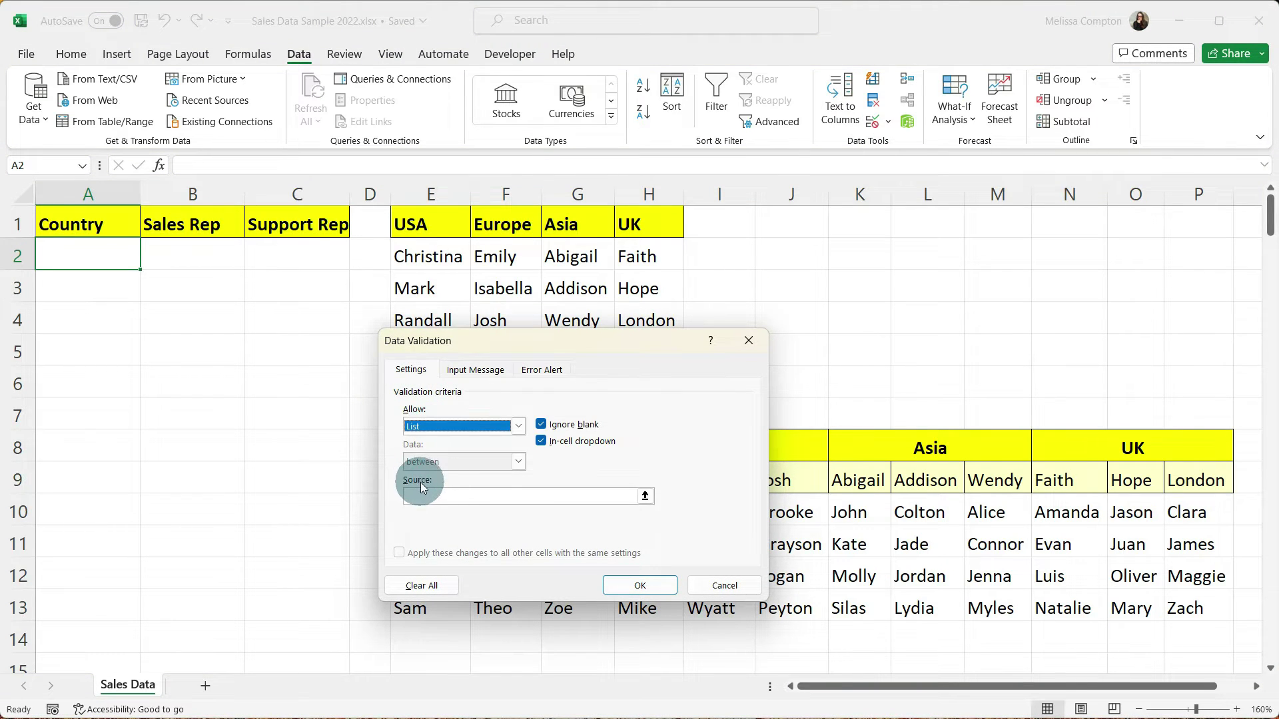
pyautogui.click(645, 497)
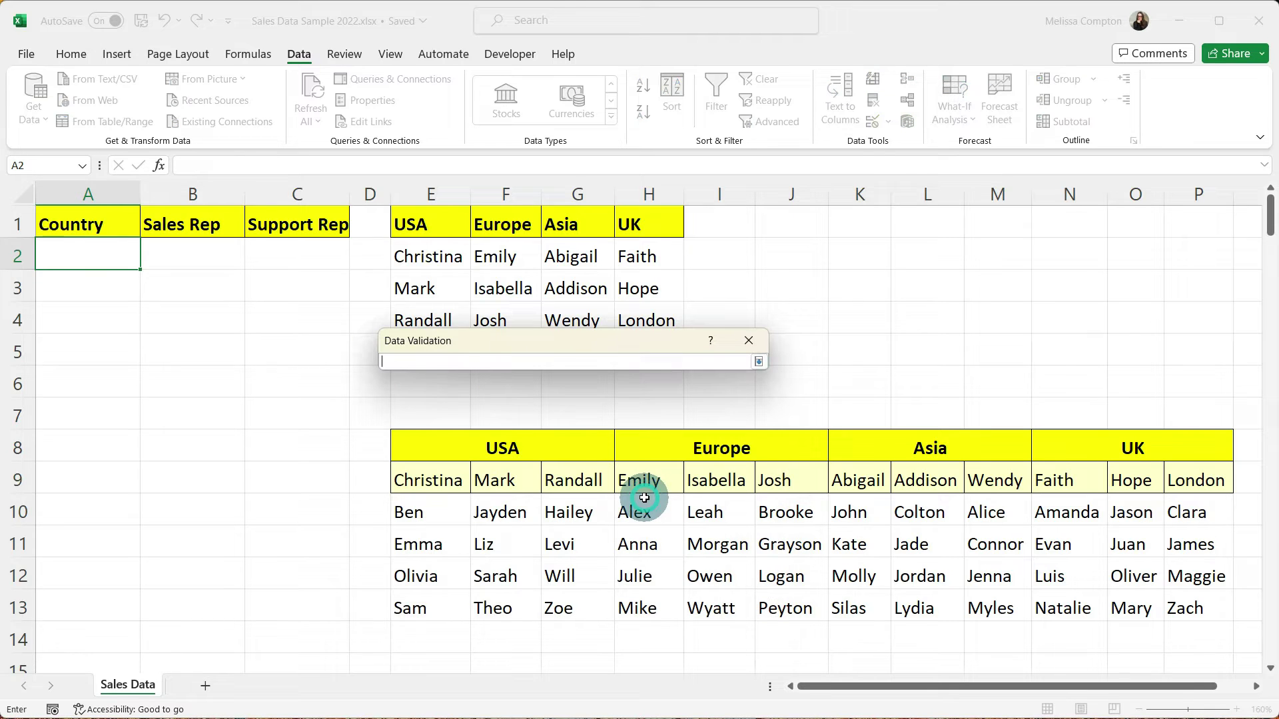
pyautogui.moveTo(420, 224); pyautogui.dragTo(631, 224)
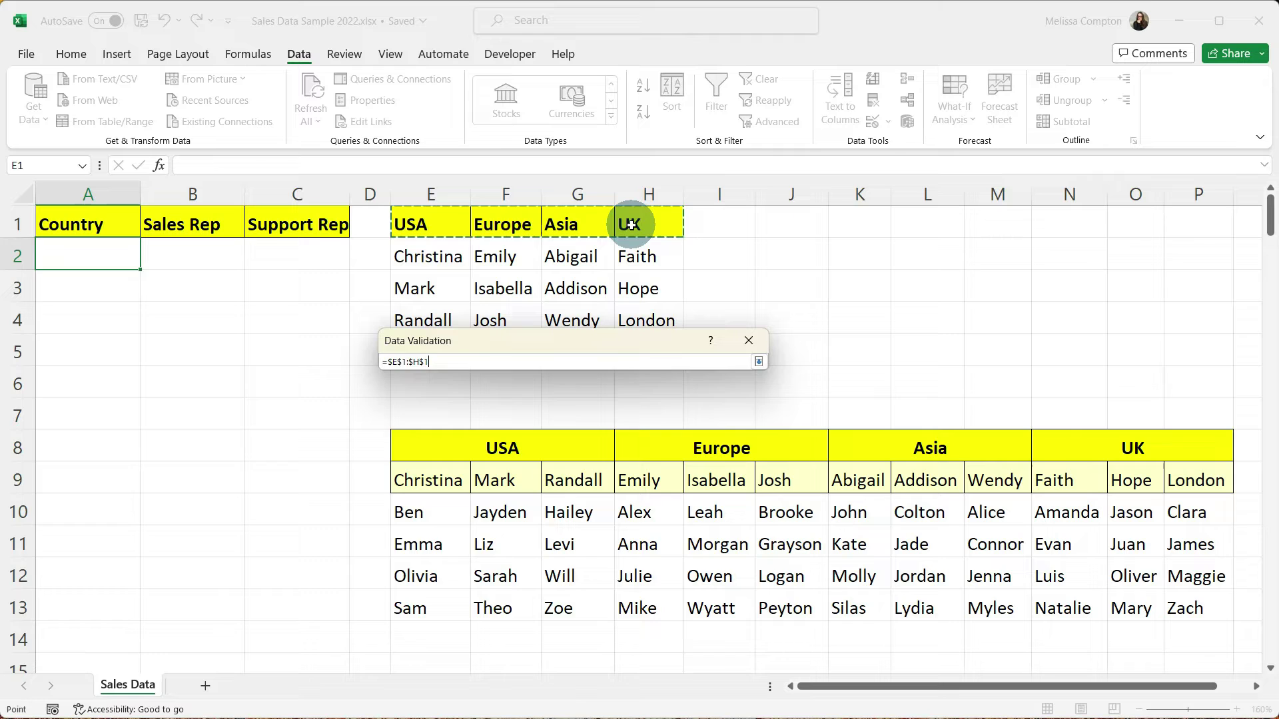
pyautogui.press('Return')
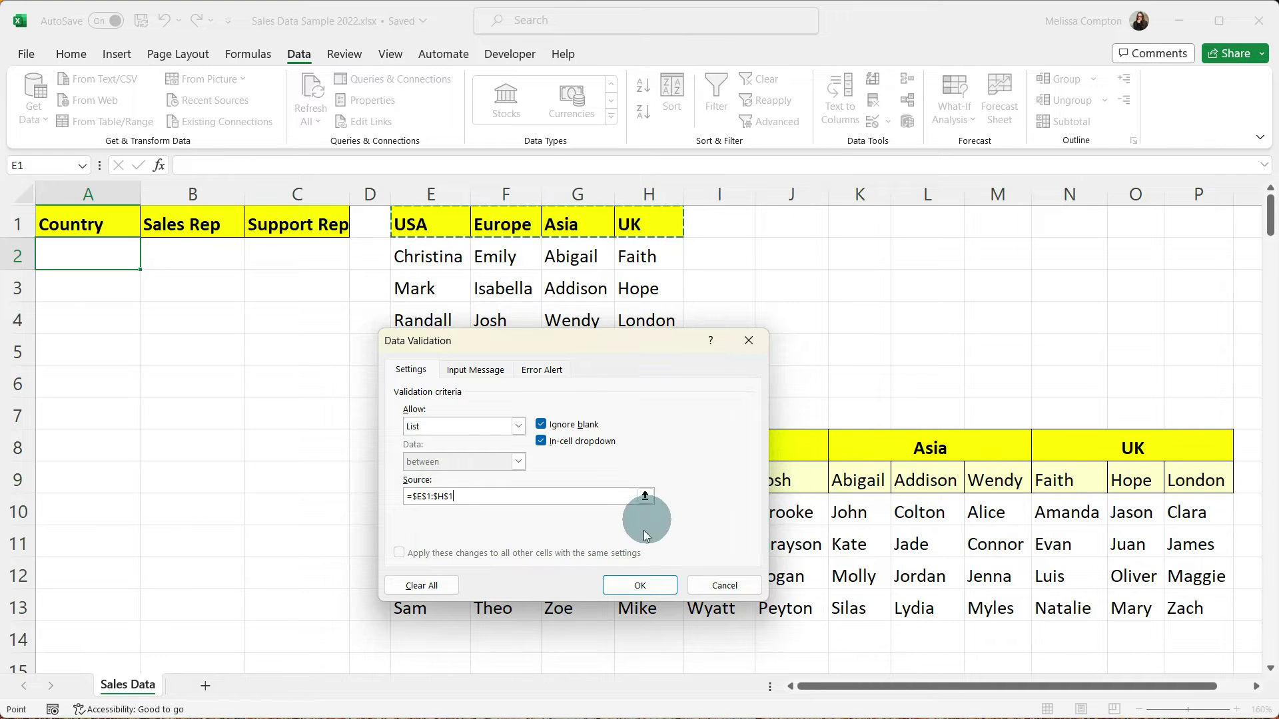
pyautogui.click(632, 586)
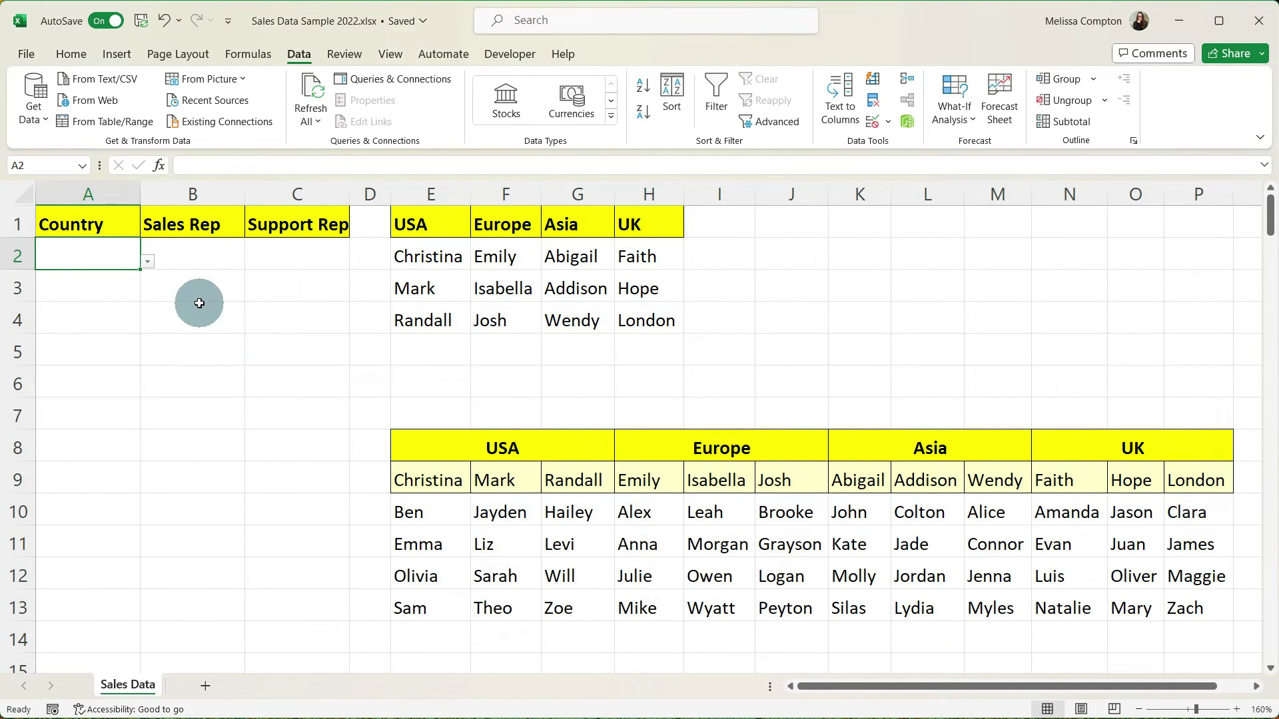
# Copy A2's country drop-down down column A to A14 and test it in A3
pyautogui.click(147, 265)
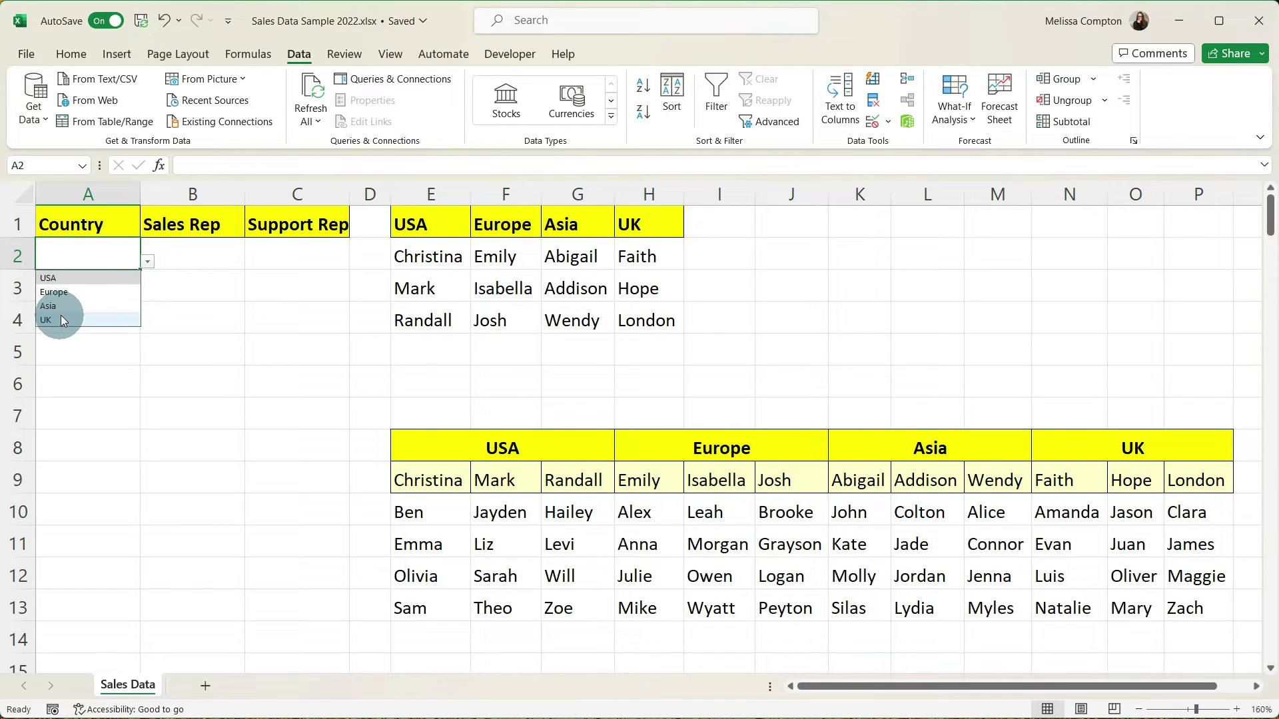
pyautogui.click(140, 269)
pyautogui.moveTo(138, 269)
pyautogui.mouseDown()
pyautogui.moveTo(123, 582)
pyautogui.moveTo(133, 669)
pyautogui.moveTo(46, 670)
pyautogui.moveTo(158, 437)
pyautogui.moveTo(171, 331)
pyautogui.moveTo(115, 283)
pyautogui.moveTo(134, 287)
pyautogui.mouseUp()
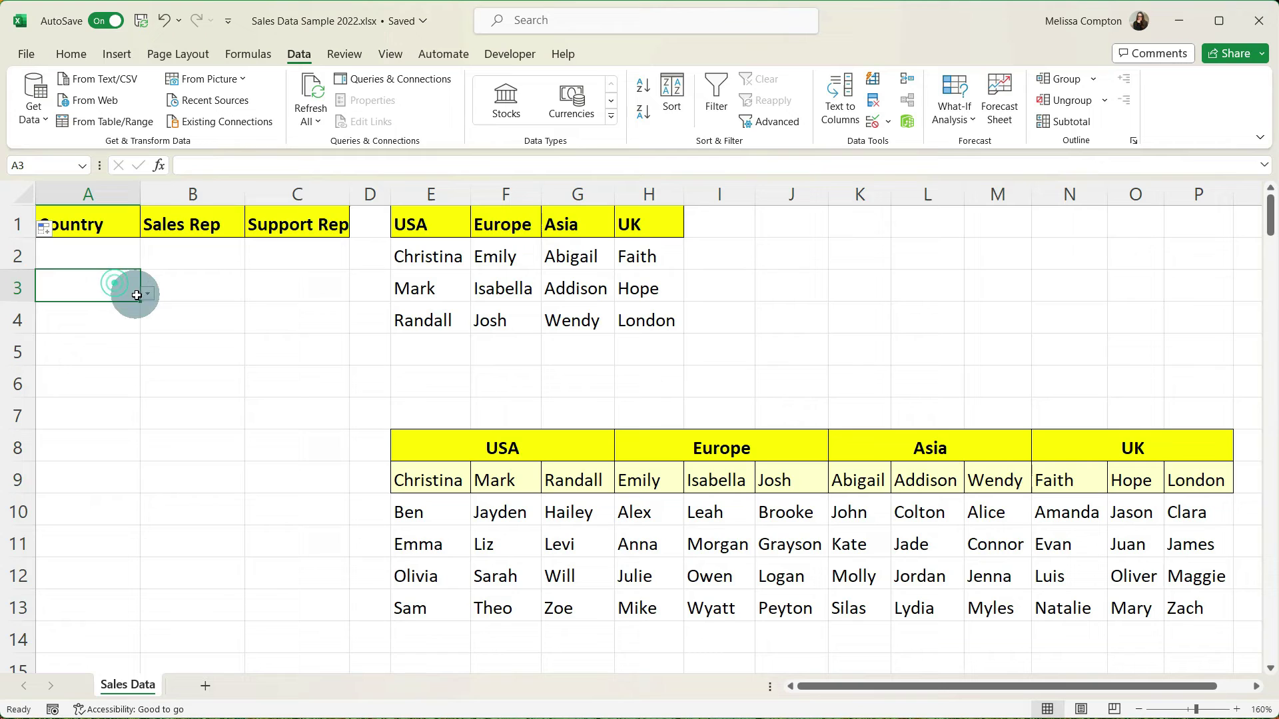
pyautogui.click(134, 286)
pyautogui.click(148, 297)
pyautogui.click(147, 297)
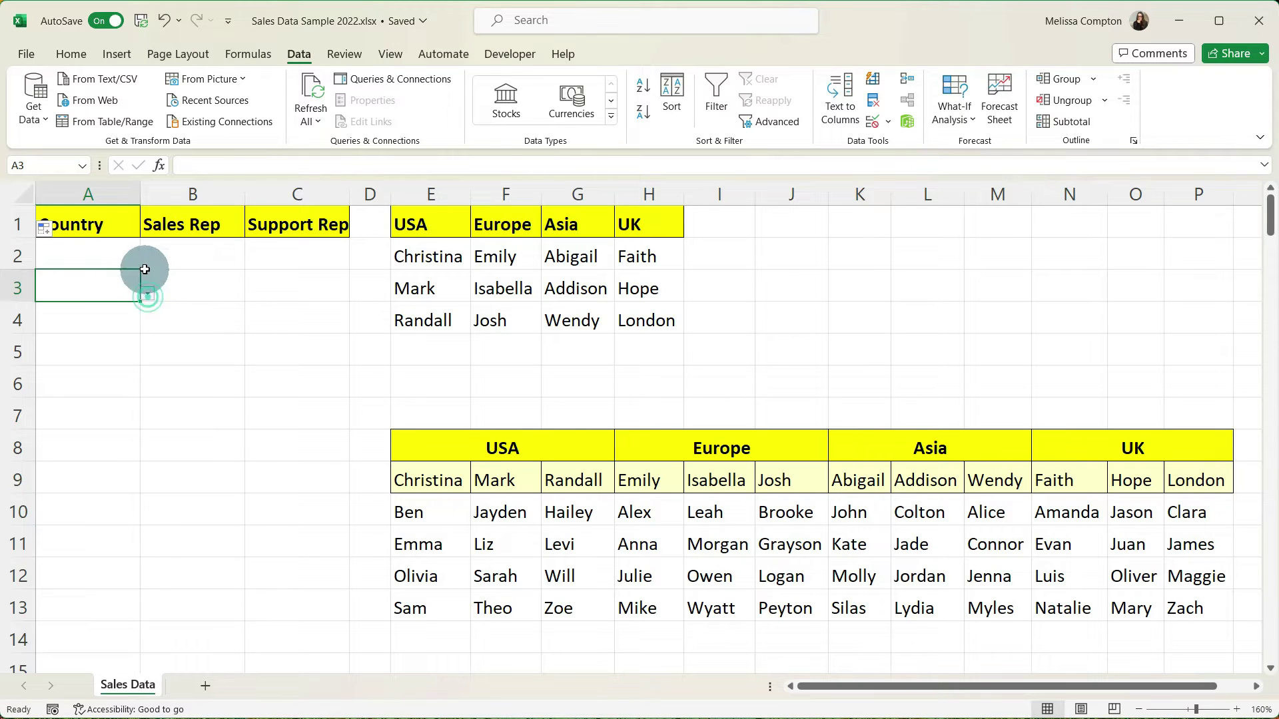
# Set A2's Country to USA, undoing a trial switch to Europe
pyautogui.click(120, 257)
pyautogui.hotkey('alt', 'Down')
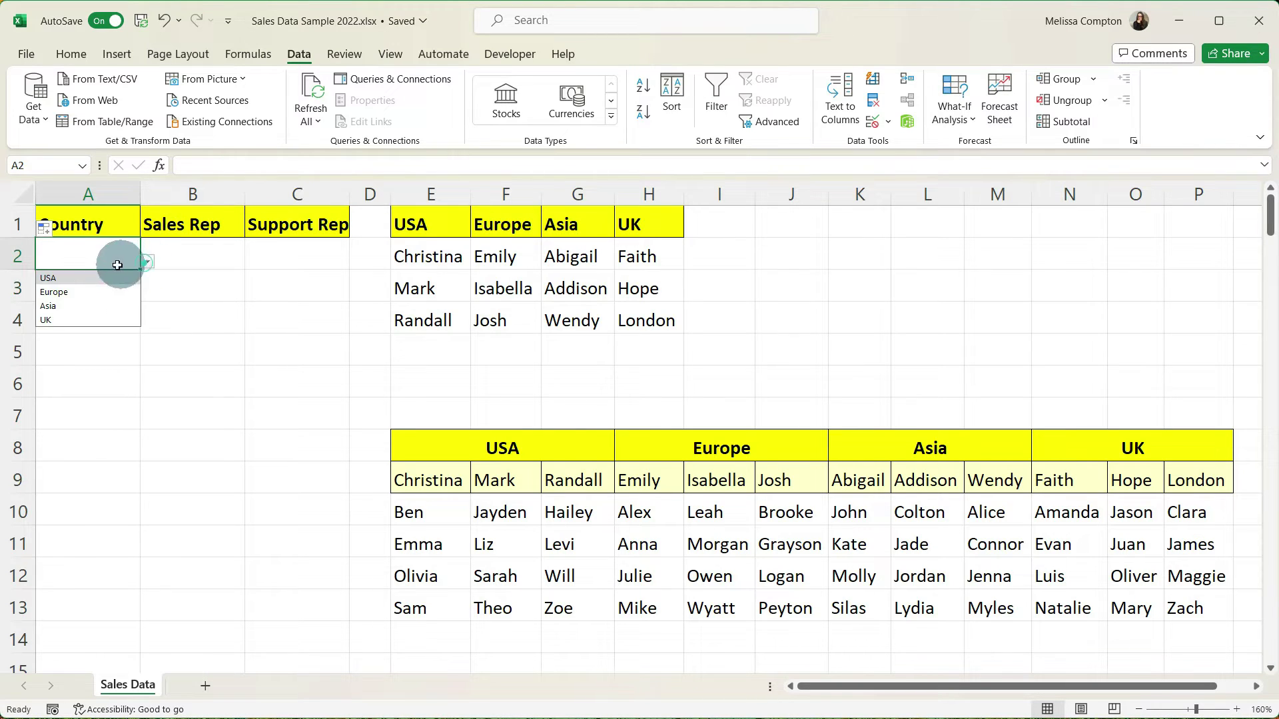
pyautogui.click(81, 280)
pyautogui.click(149, 264)
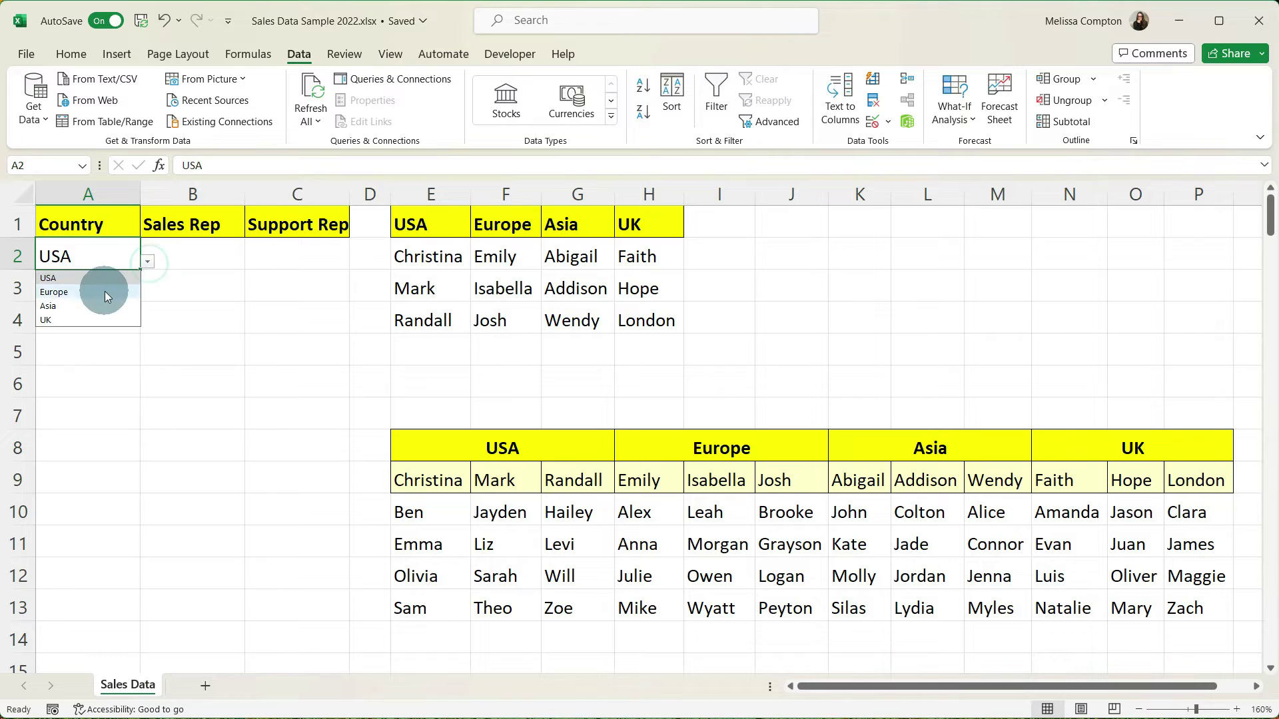
pyautogui.click(105, 291)
pyautogui.hotkey('ctrl', 'z')
pyautogui.click(180, 267)
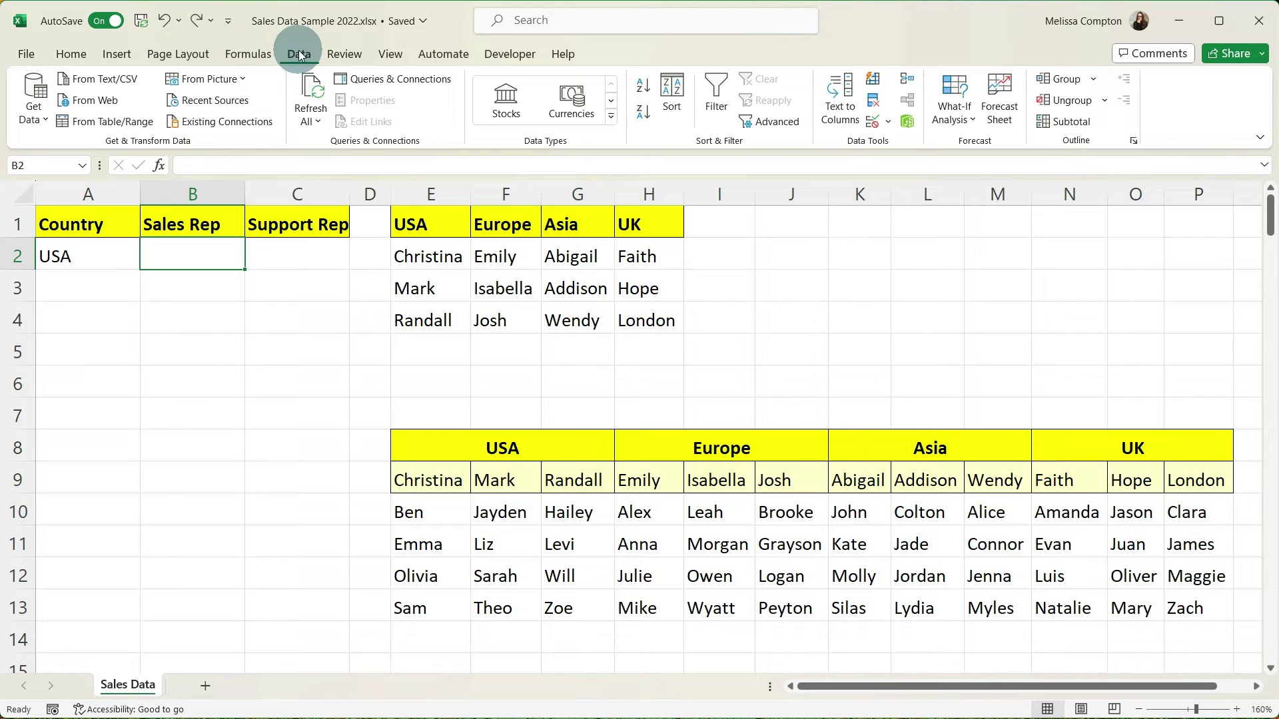
# Give B2 a List validation with source =INDIRECT($A2)
pyautogui.click(886, 122)
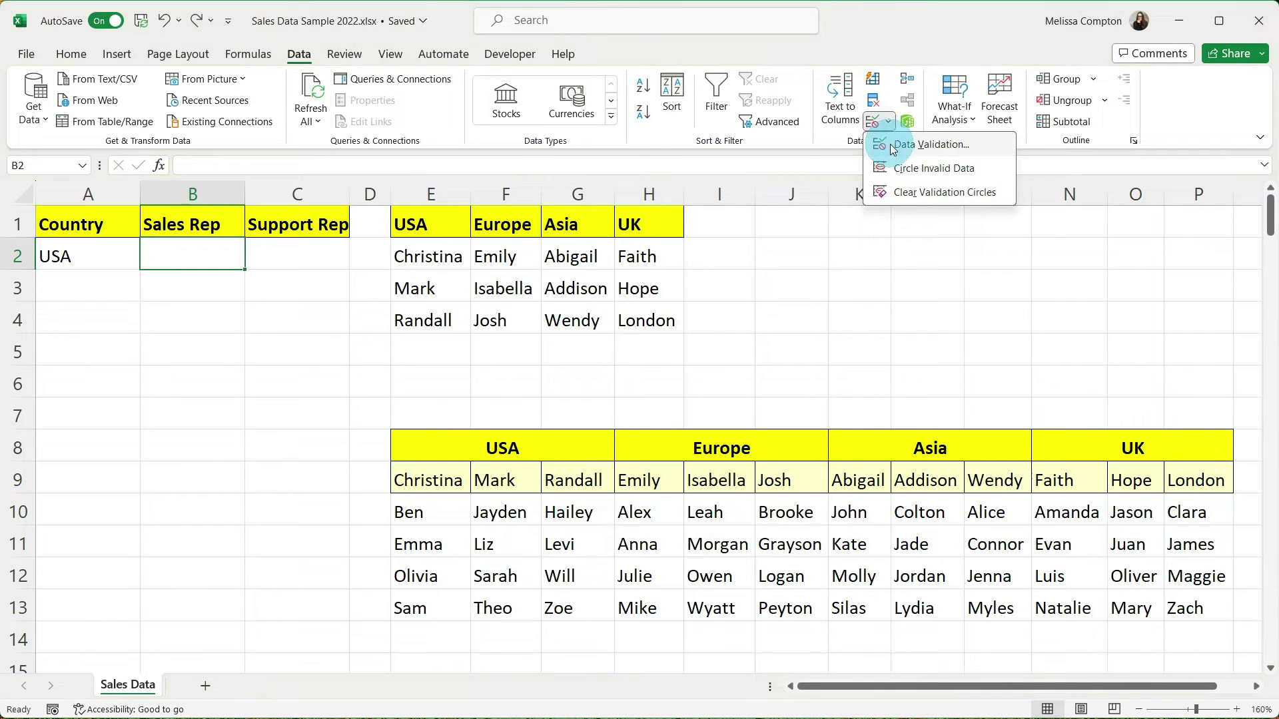
pyautogui.click(892, 145)
pyautogui.click(512, 389)
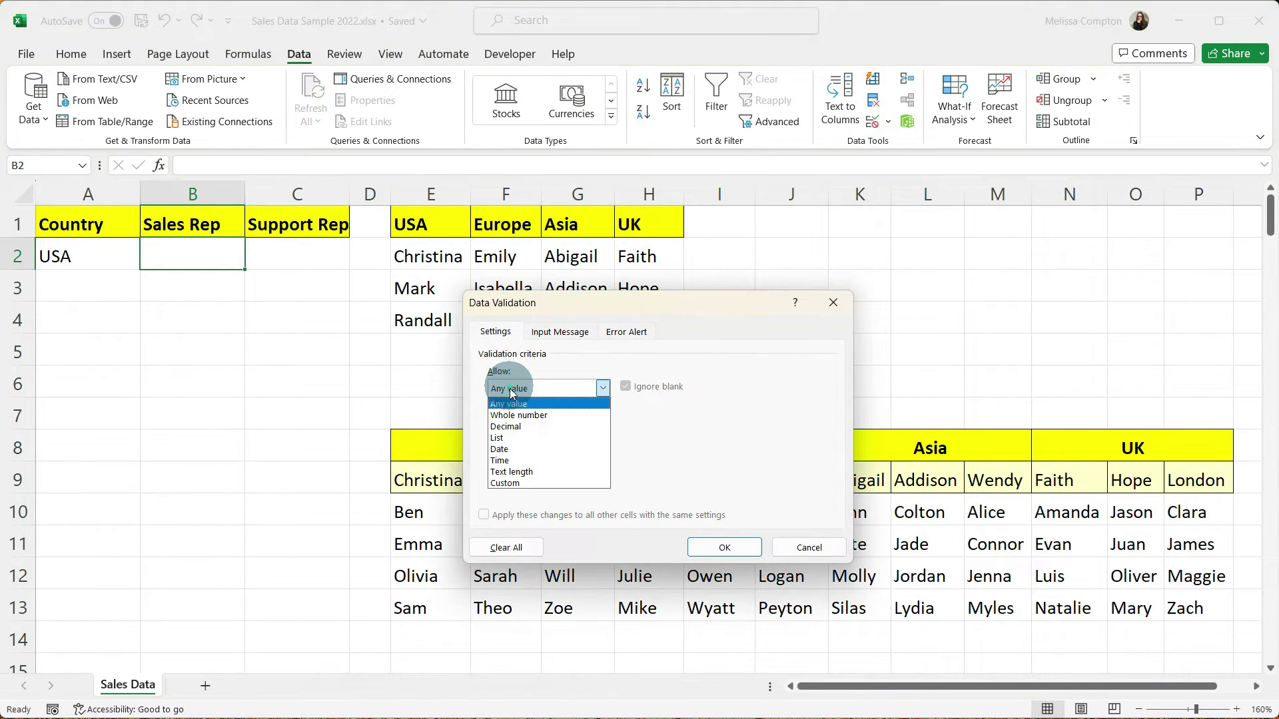
pyautogui.click(498, 438)
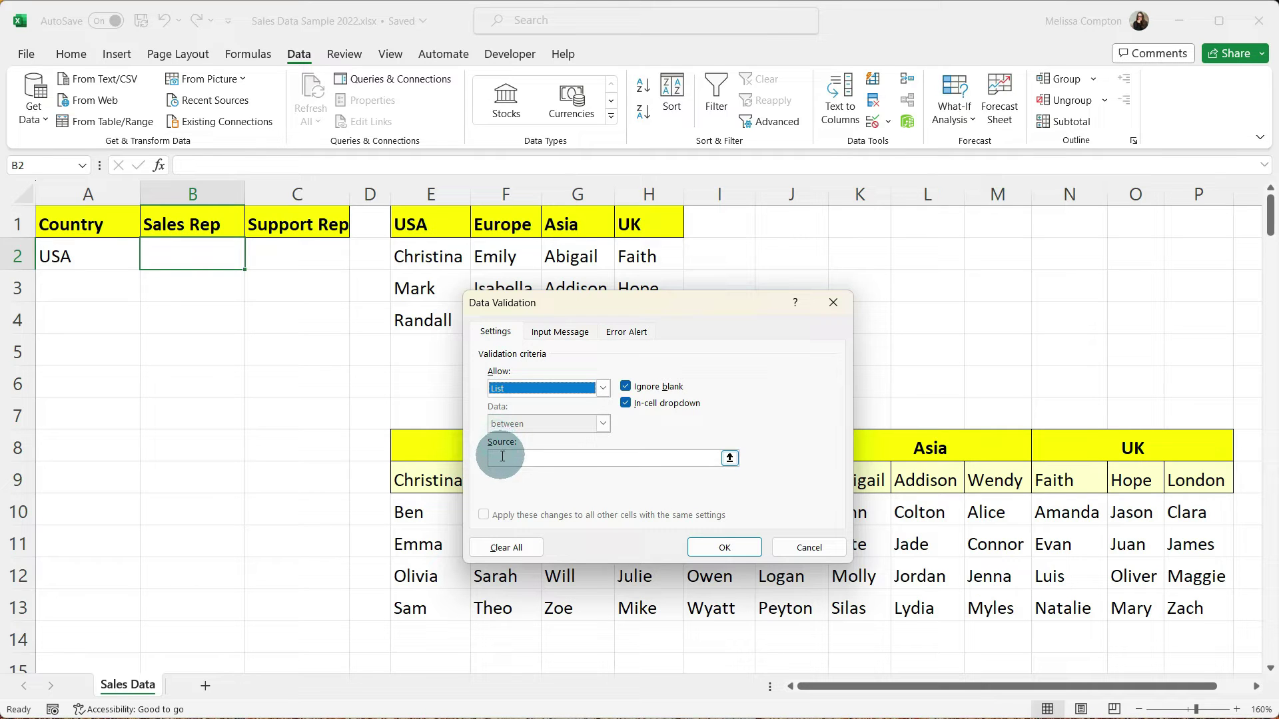
pyautogui.click(502, 456)
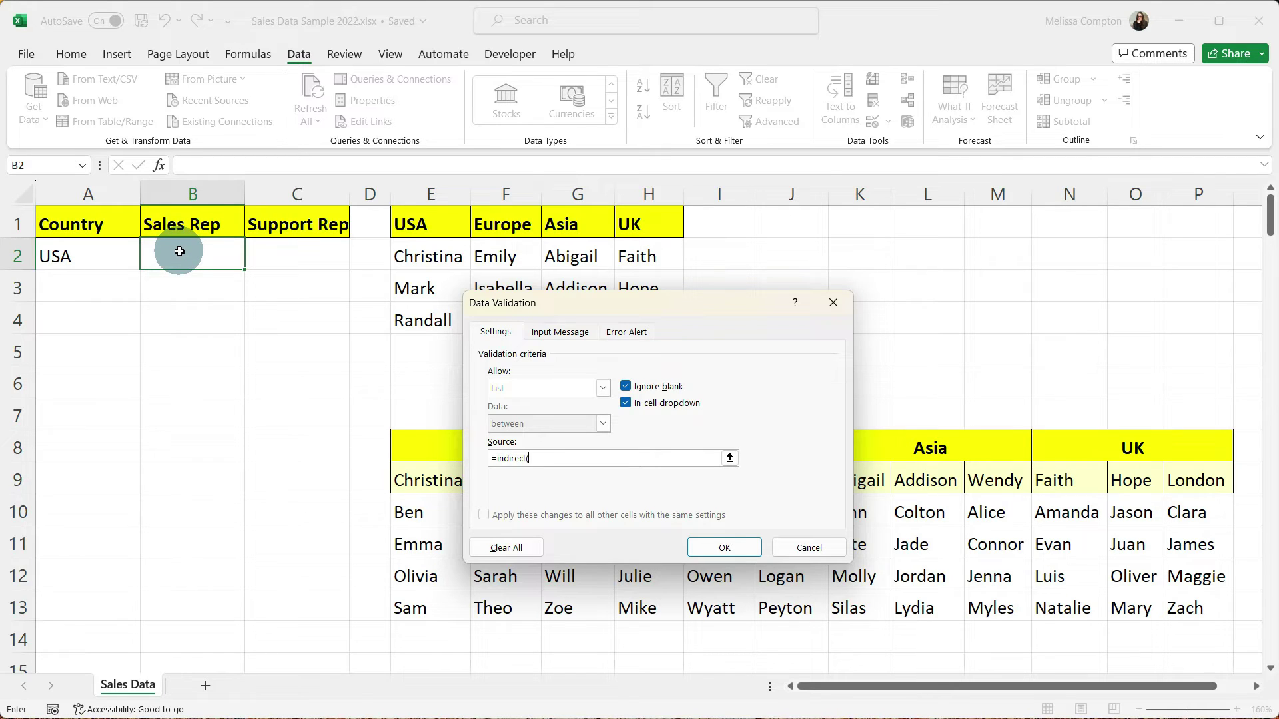
pyautogui.click(71, 256)
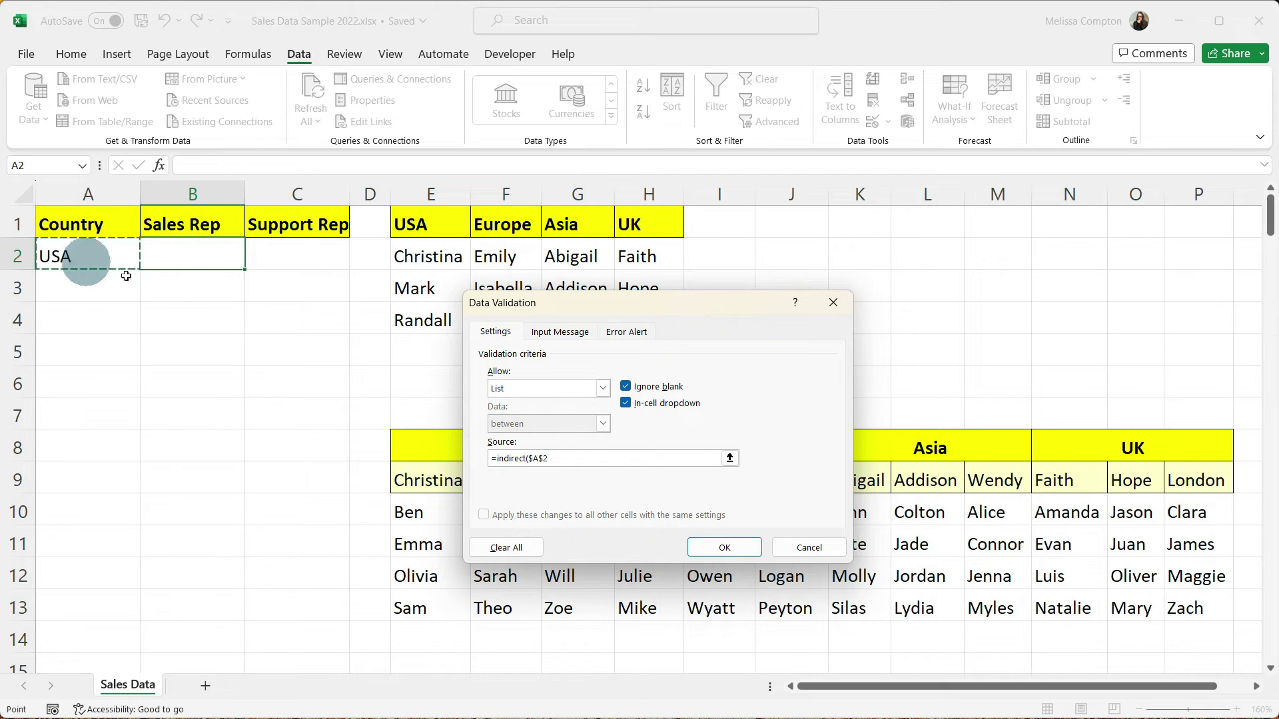
pyautogui.click(537, 460)
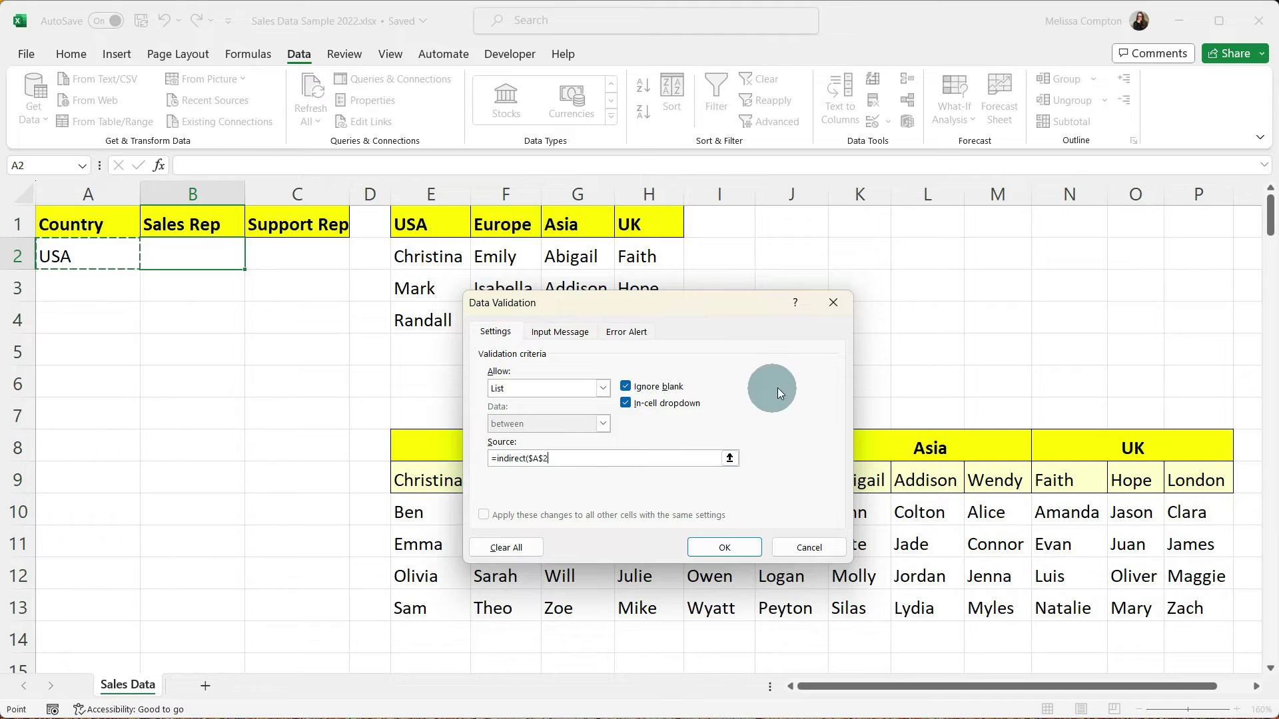
pyautogui.press('BackSpace')
pyautogui.press('BackSpace')
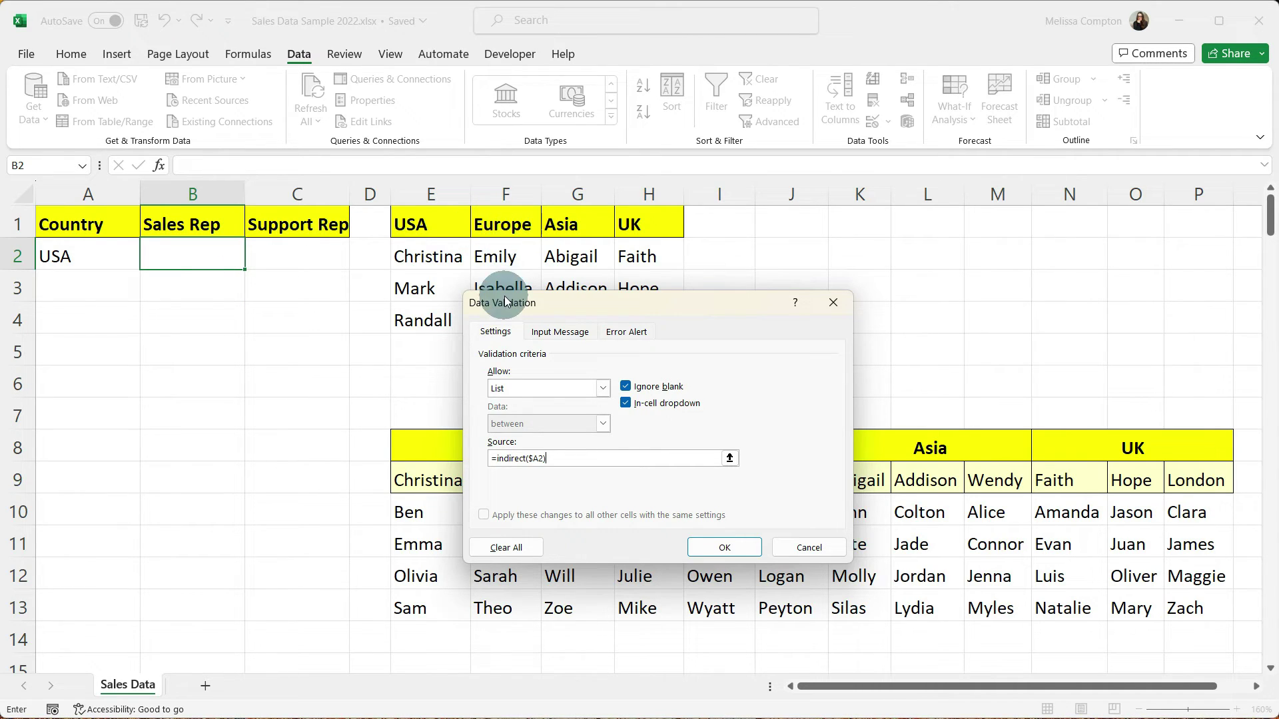
pyautogui.click(724, 547)
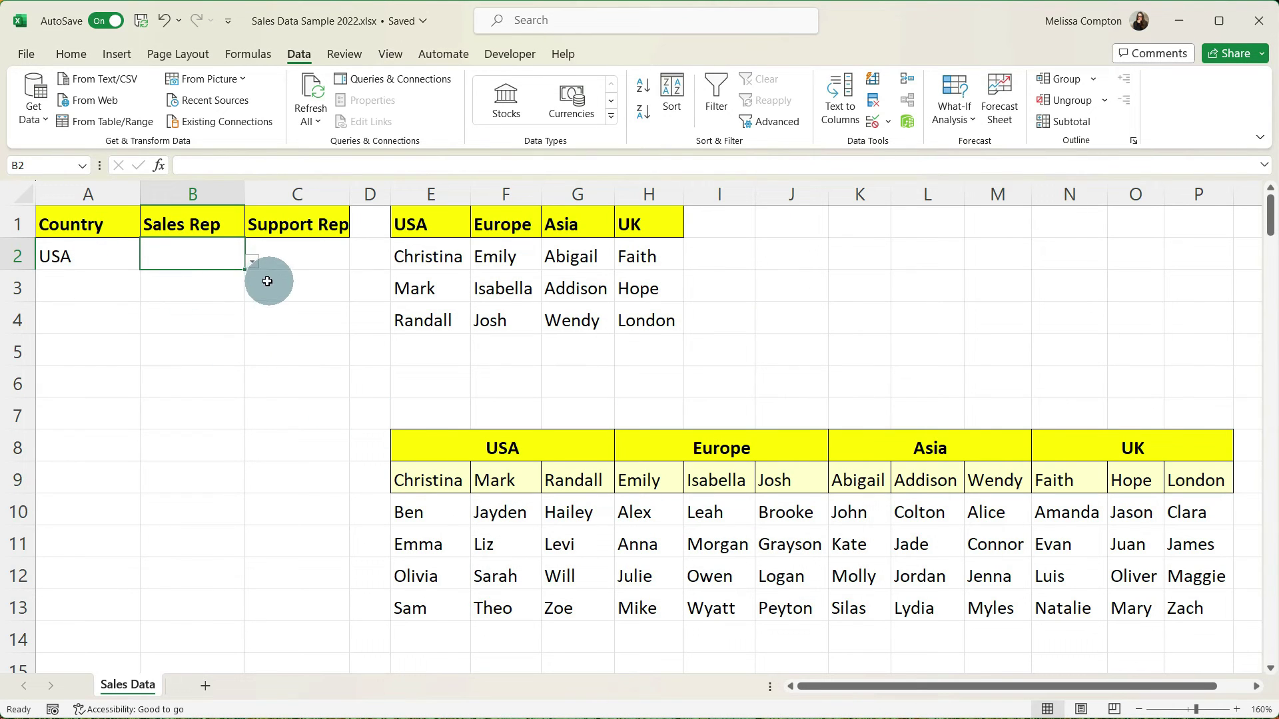
# Fill B2's validation down column B and test it by temporarily adding Richard under the USA reps
pyautogui.moveTo(244, 268)
pyautogui.mouseDown()
pyautogui.moveTo(227, 688)
pyautogui.moveTo(245, 480)
pyautogui.moveTo(193, 255)
pyautogui.mouseUp()
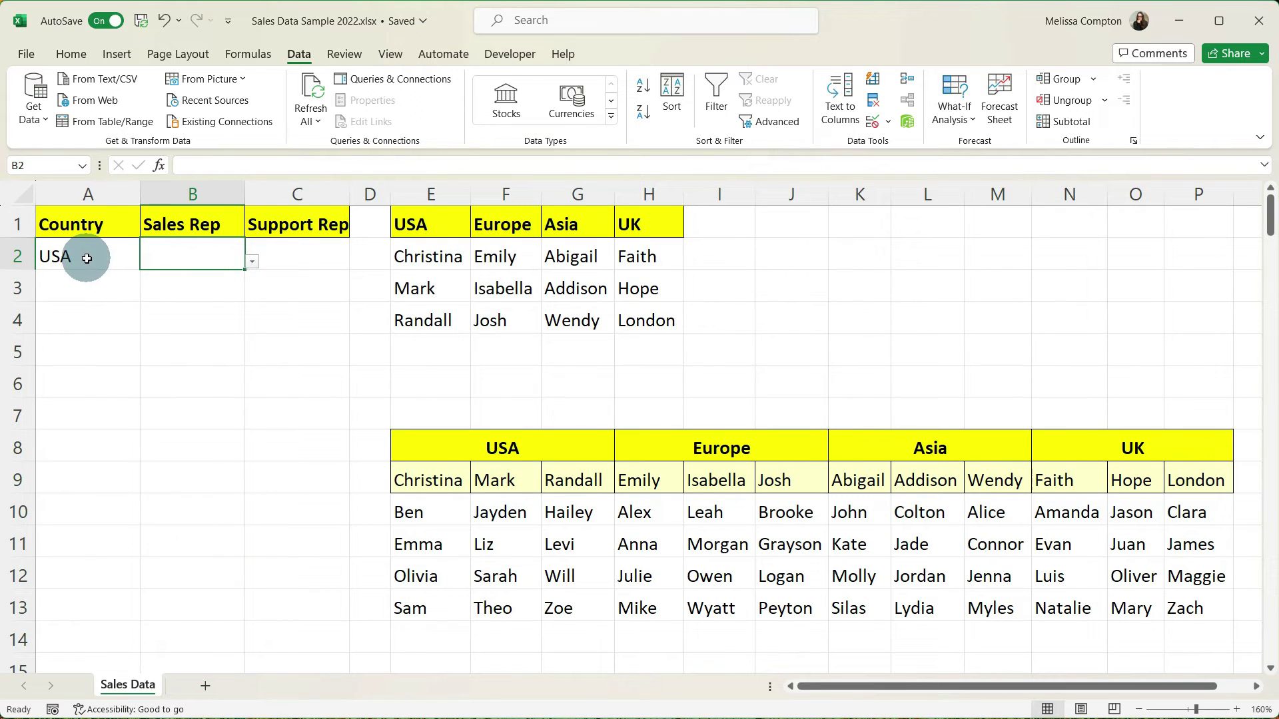
pyautogui.click(251, 261)
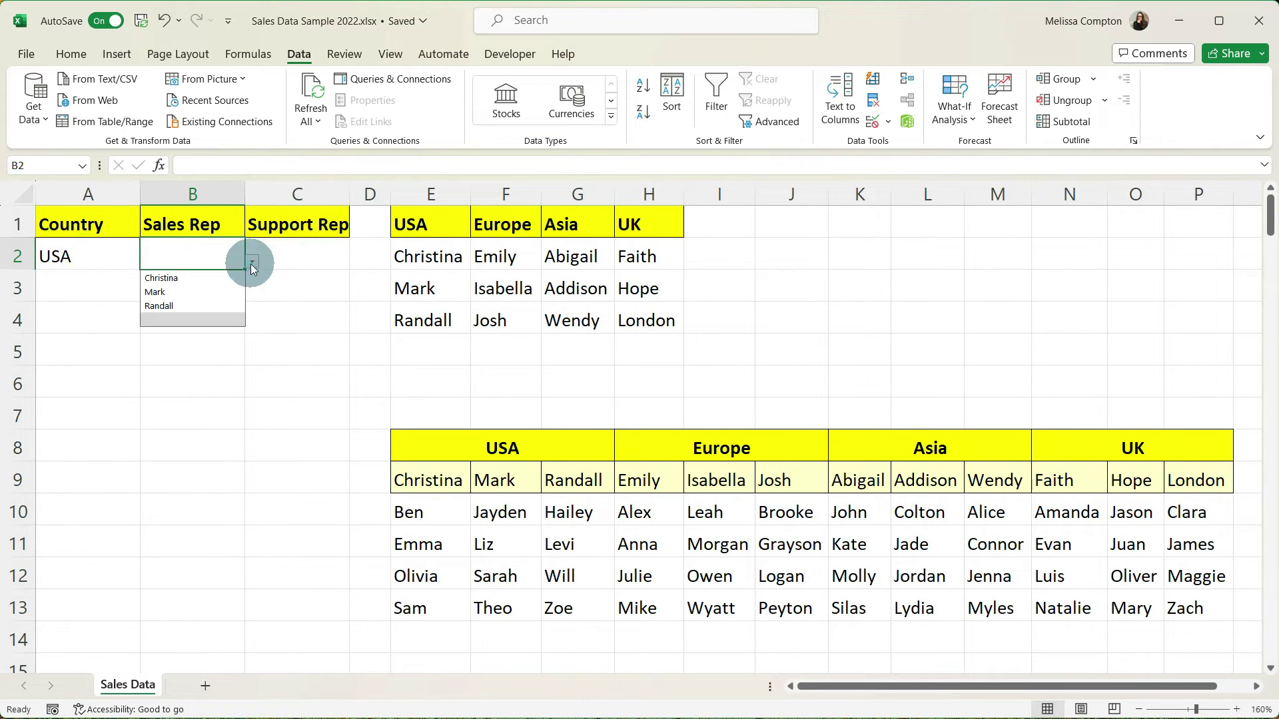
pyautogui.click(422, 349)
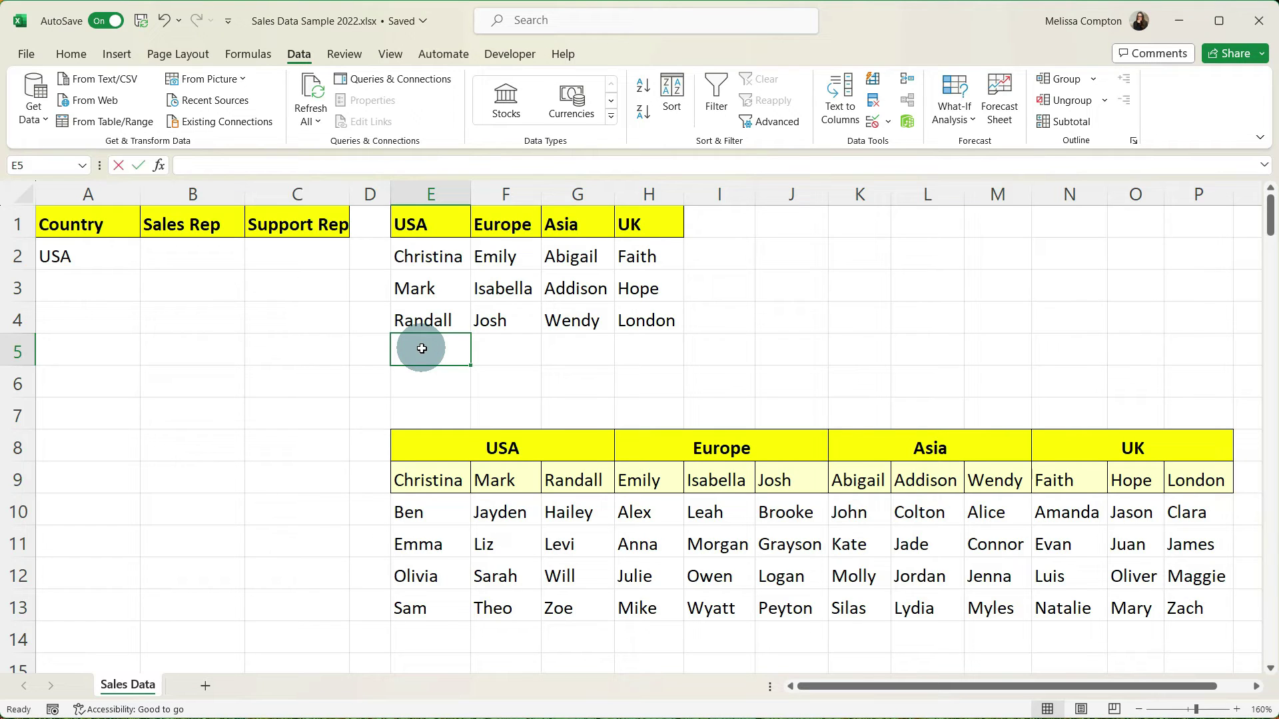
pyautogui.write('Richard')
pyautogui.click(205, 261)
pyautogui.click(253, 265)
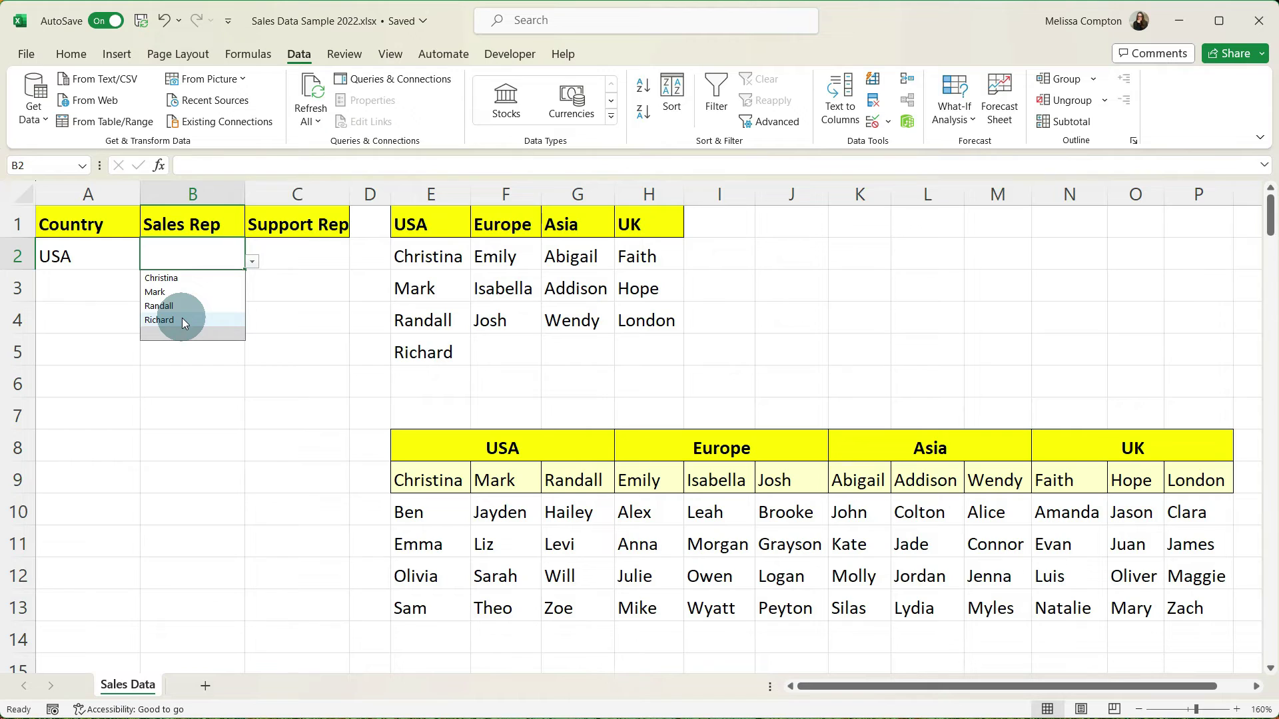
pyautogui.click(160, 319)
pyautogui.hotkey('ctrl', 'z')
pyautogui.hotkey('ctrl', 'z')
pyautogui.click(273, 257)
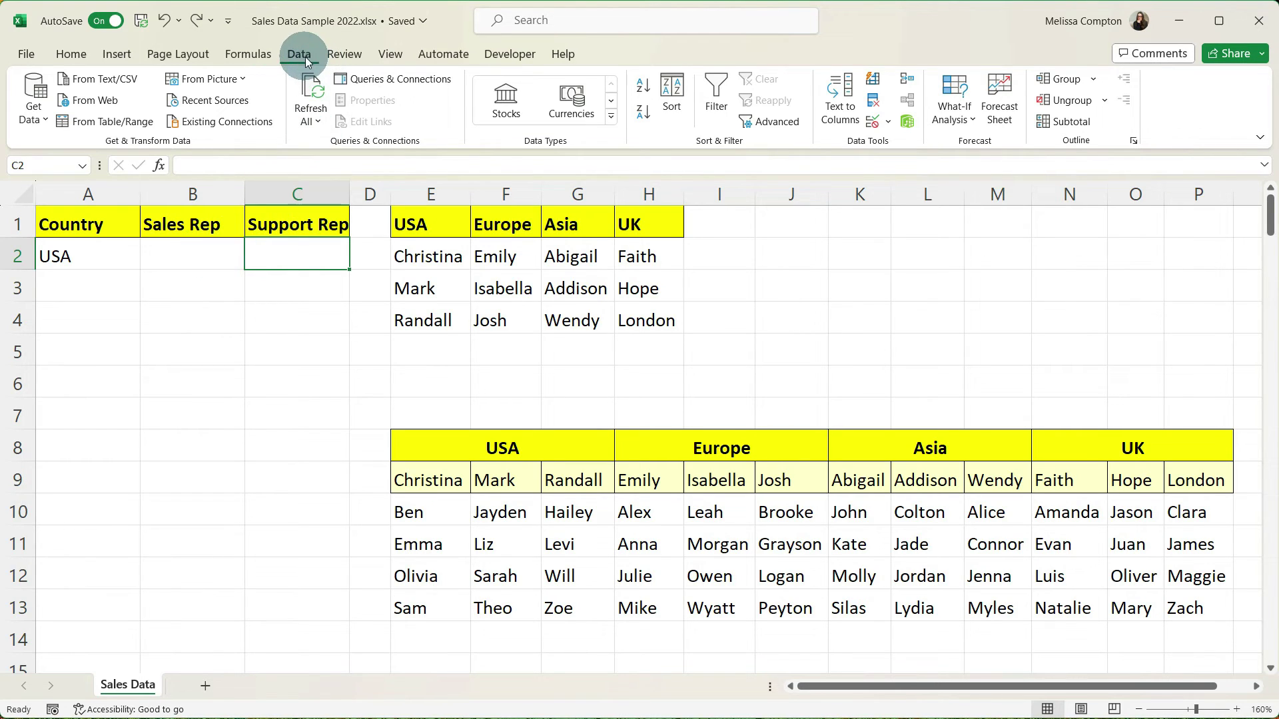
# Give C2 a List validation with source =INDIRECT($B2), accepting the source error warning
pyautogui.click(888, 120)
pyautogui.click(889, 142)
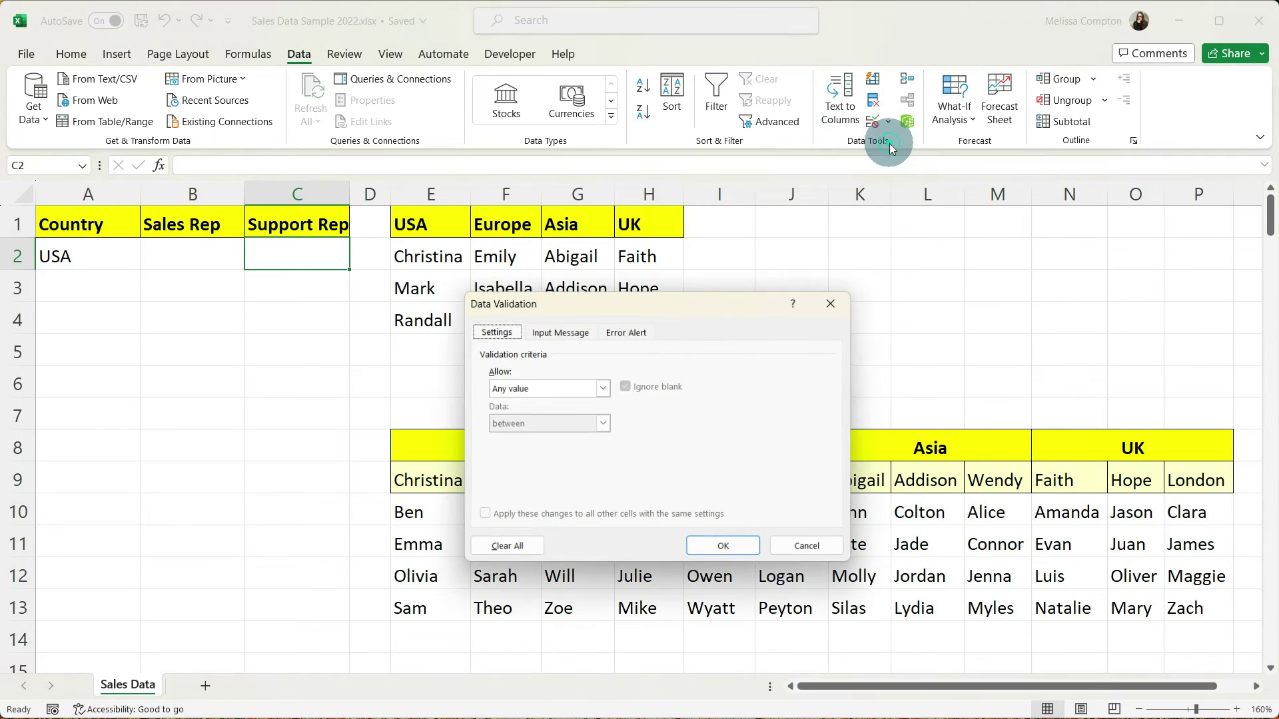
pyautogui.click(520, 388)
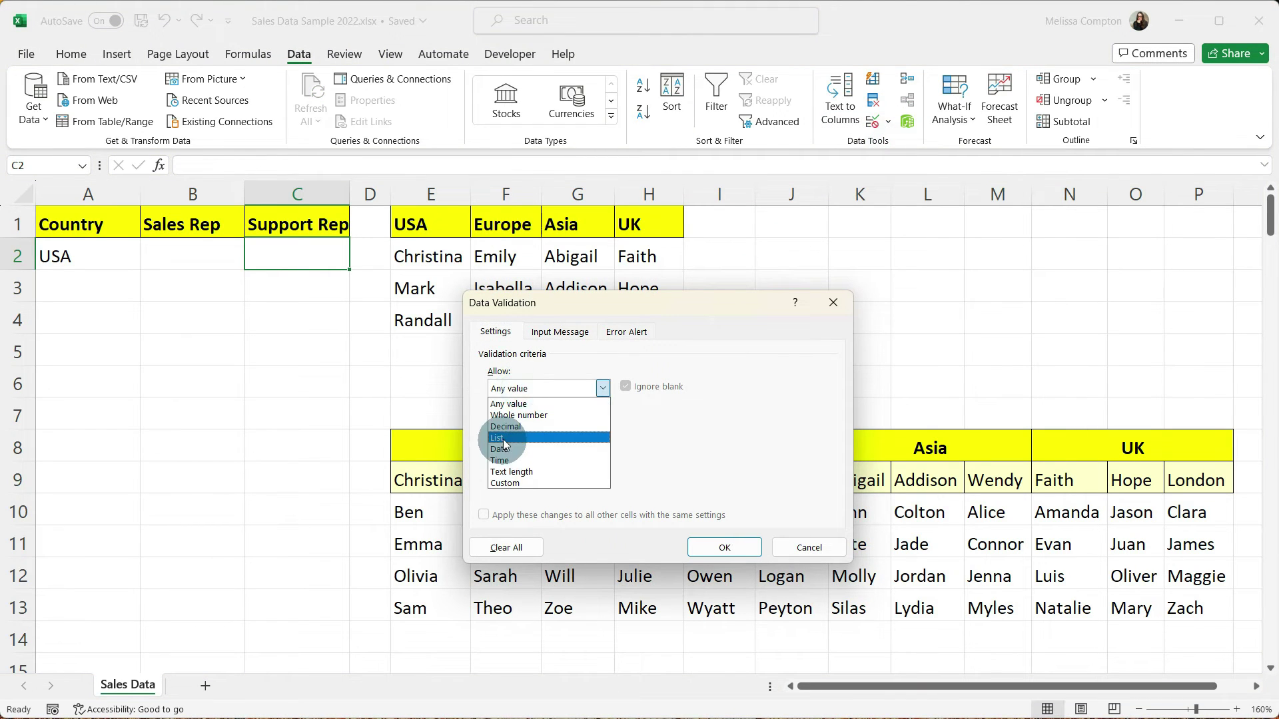
pyautogui.click(504, 438)
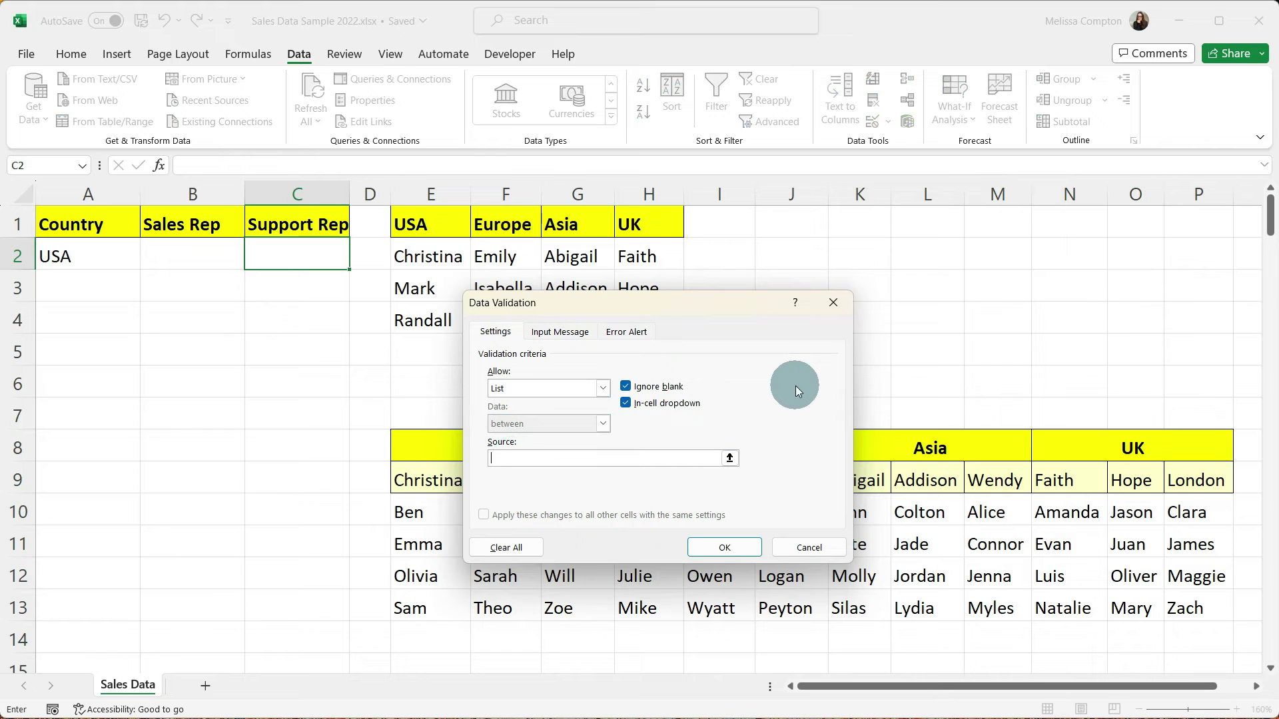
pyautogui.write('=indirect(')
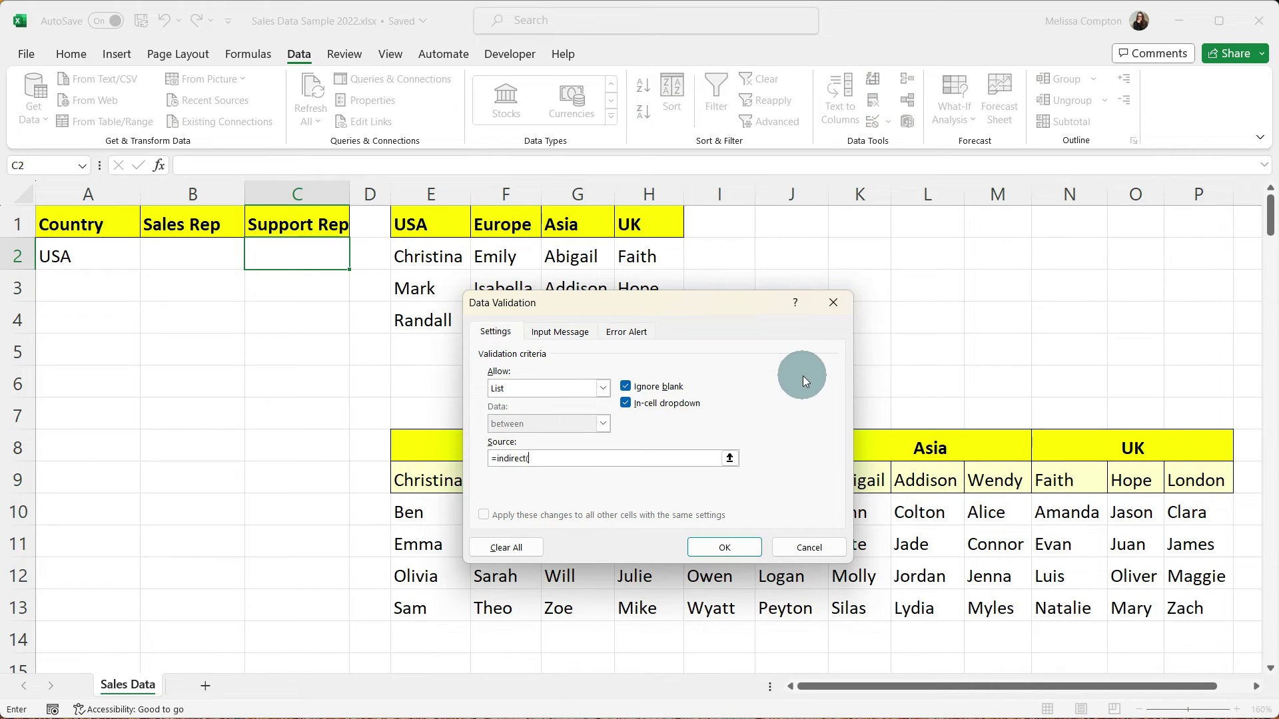
pyautogui.click(175, 255)
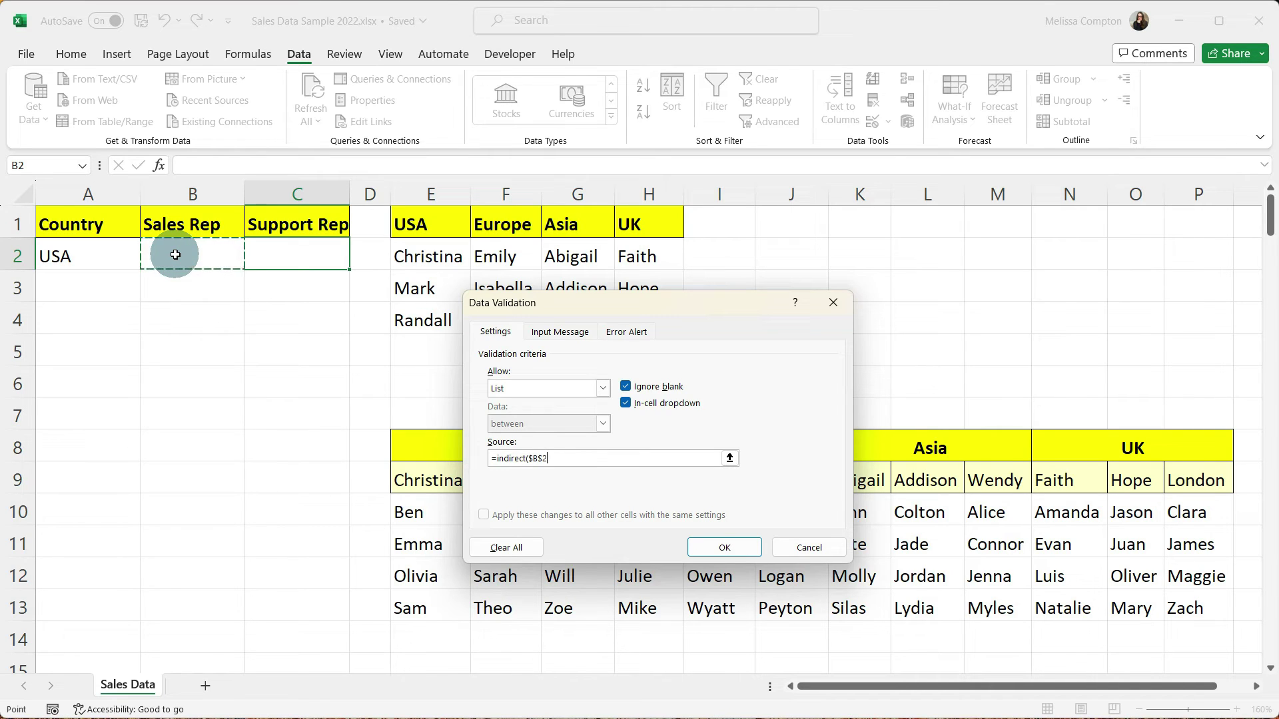
pyautogui.press('F4')
pyautogui.press('F4')
pyautogui.click(562, 458)
pyautogui.write(')')
pyautogui.click(714, 548)
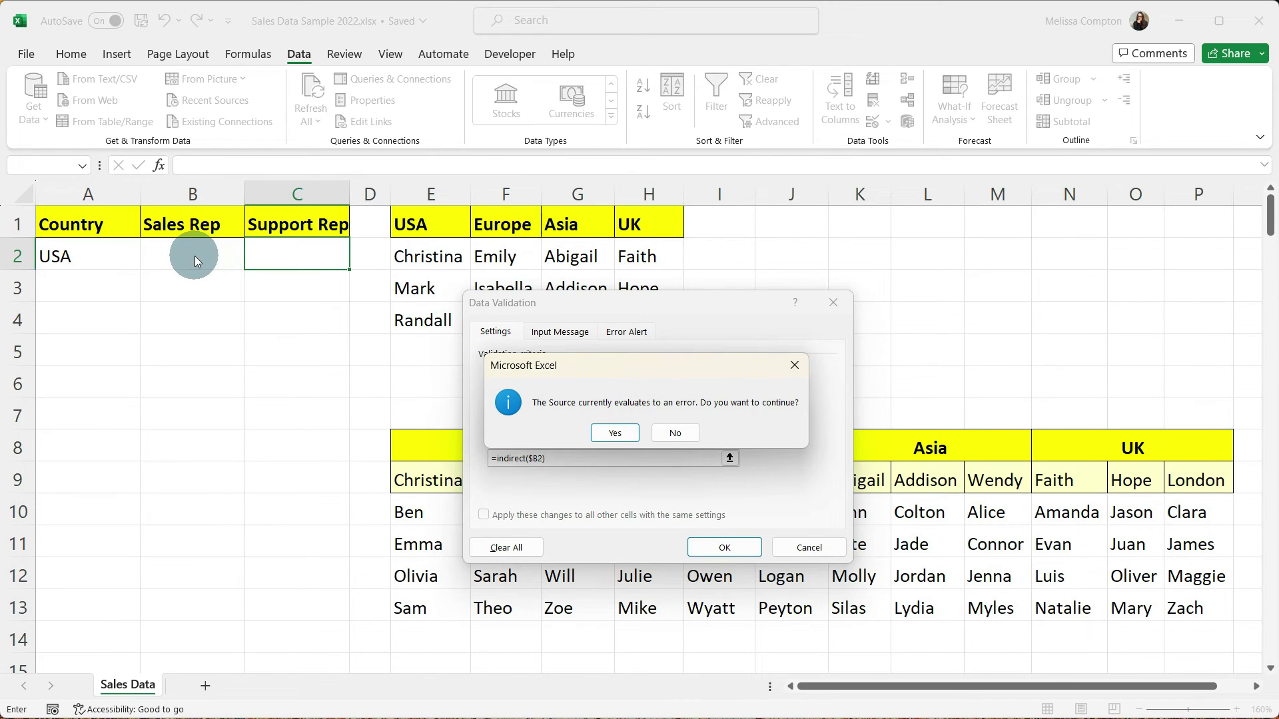
pyautogui.click(610, 433)
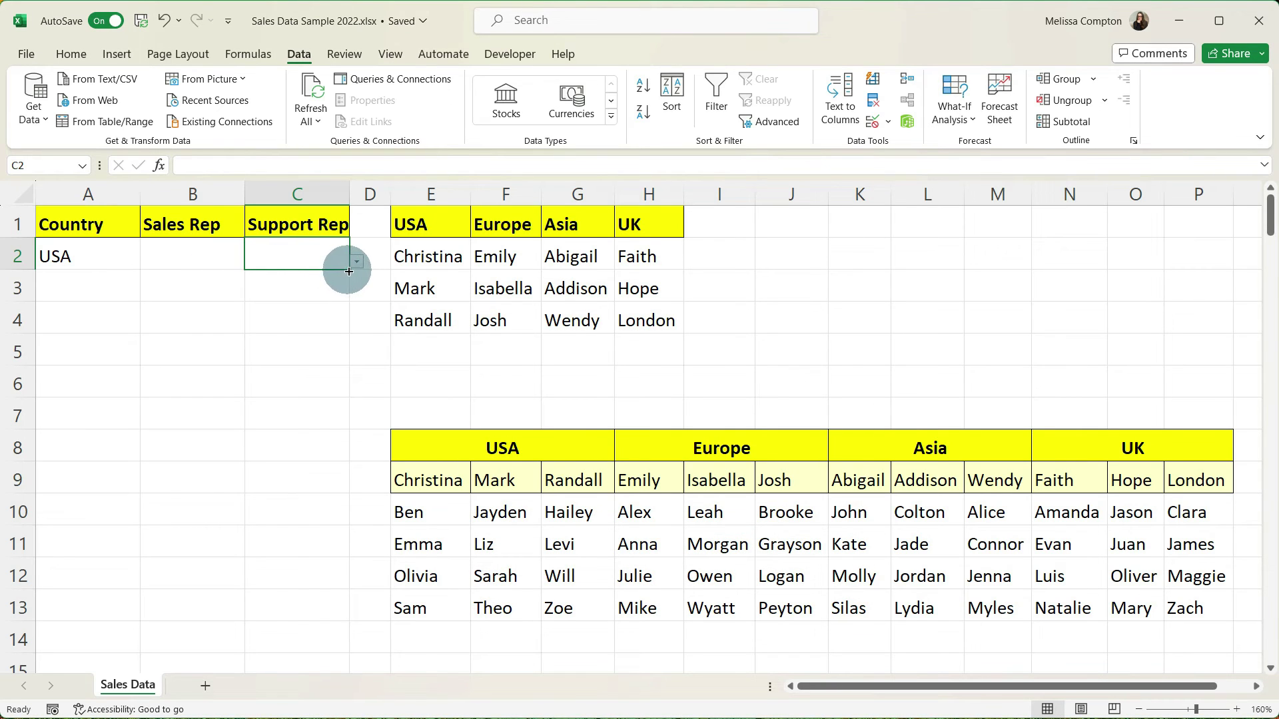
# Copy C2's Support Rep dropdown down column C and choose Christina as B2's sales rep
pyautogui.moveTo(348, 270); pyautogui.dragTo(340, 672)
pyautogui.click(180, 258)
pyautogui.click(251, 262)
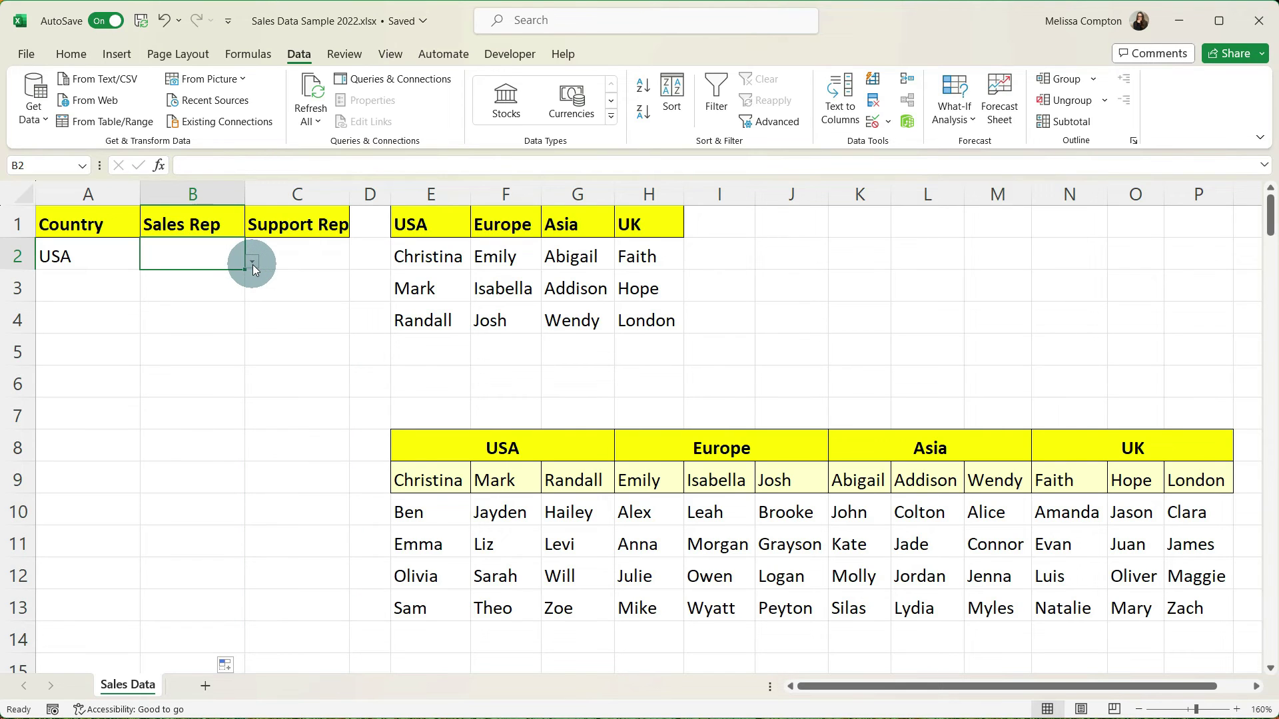
pyautogui.click(204, 279)
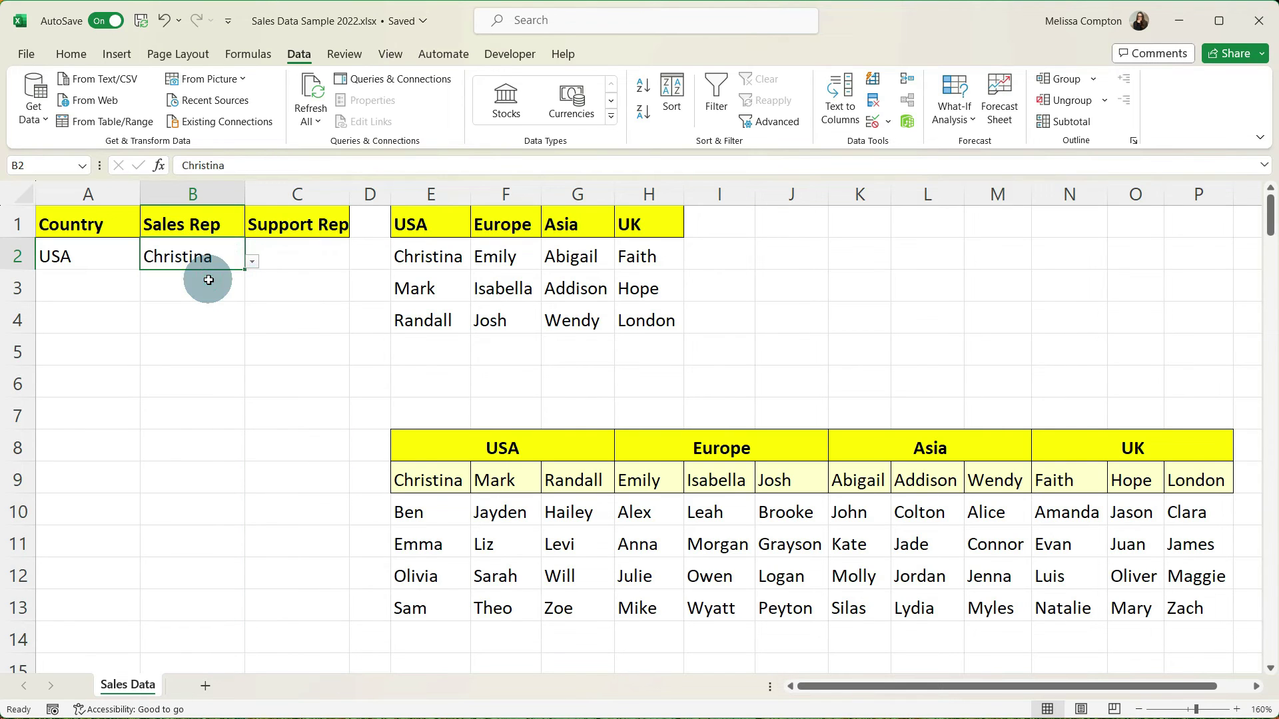
# Check C2's support rep list, then add Zach under Christina's team in E14
pyautogui.click(296, 253)
pyautogui.click(356, 264)
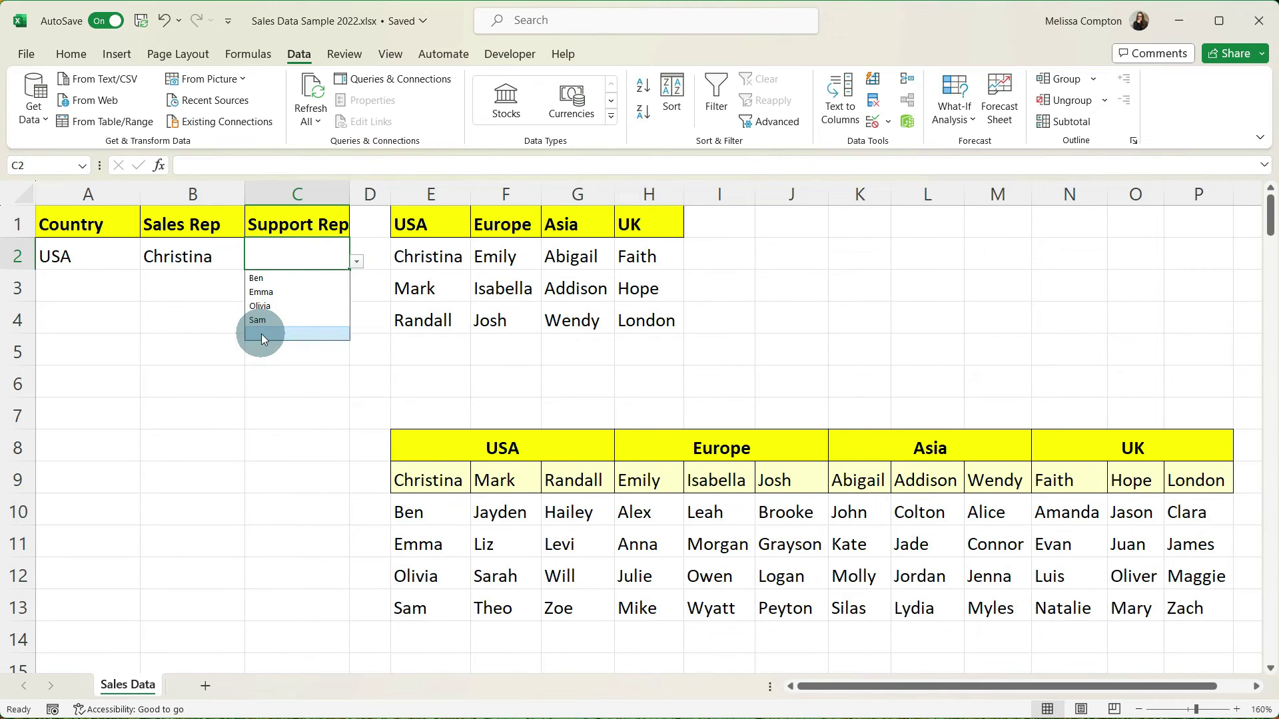
pyautogui.click(425, 636)
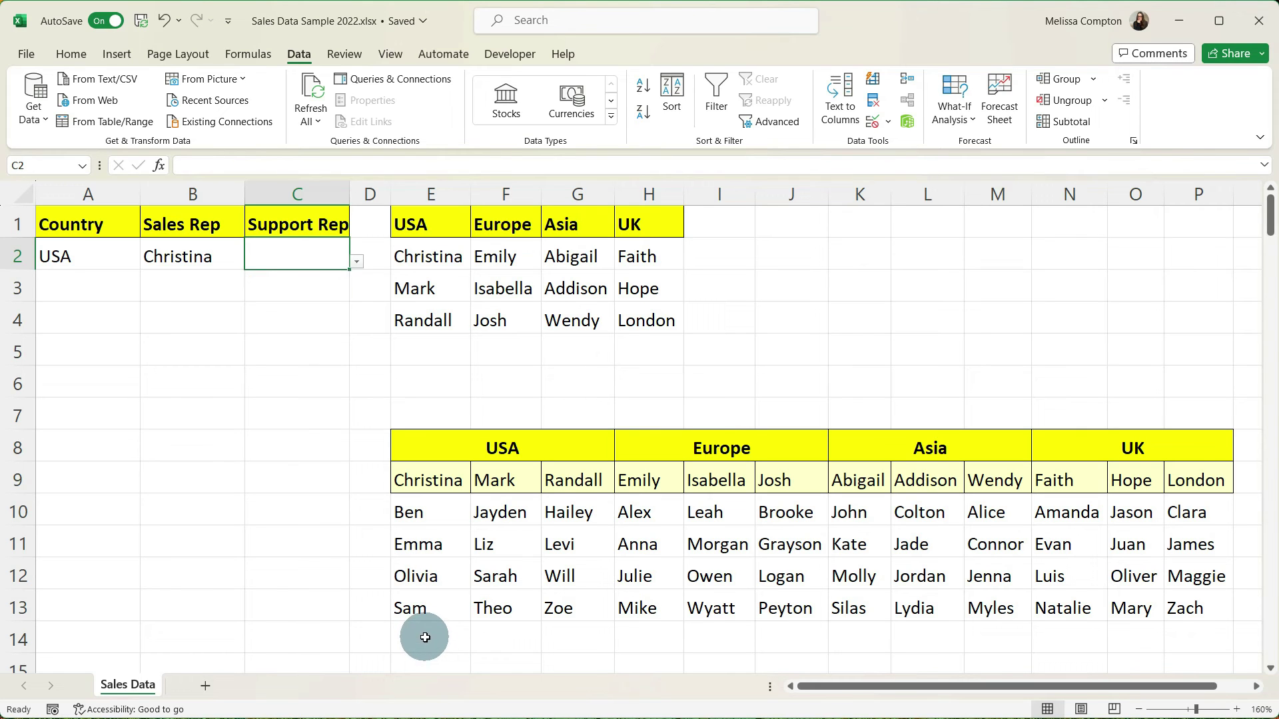
pyautogui.write('Zach')
pyautogui.press('Return')
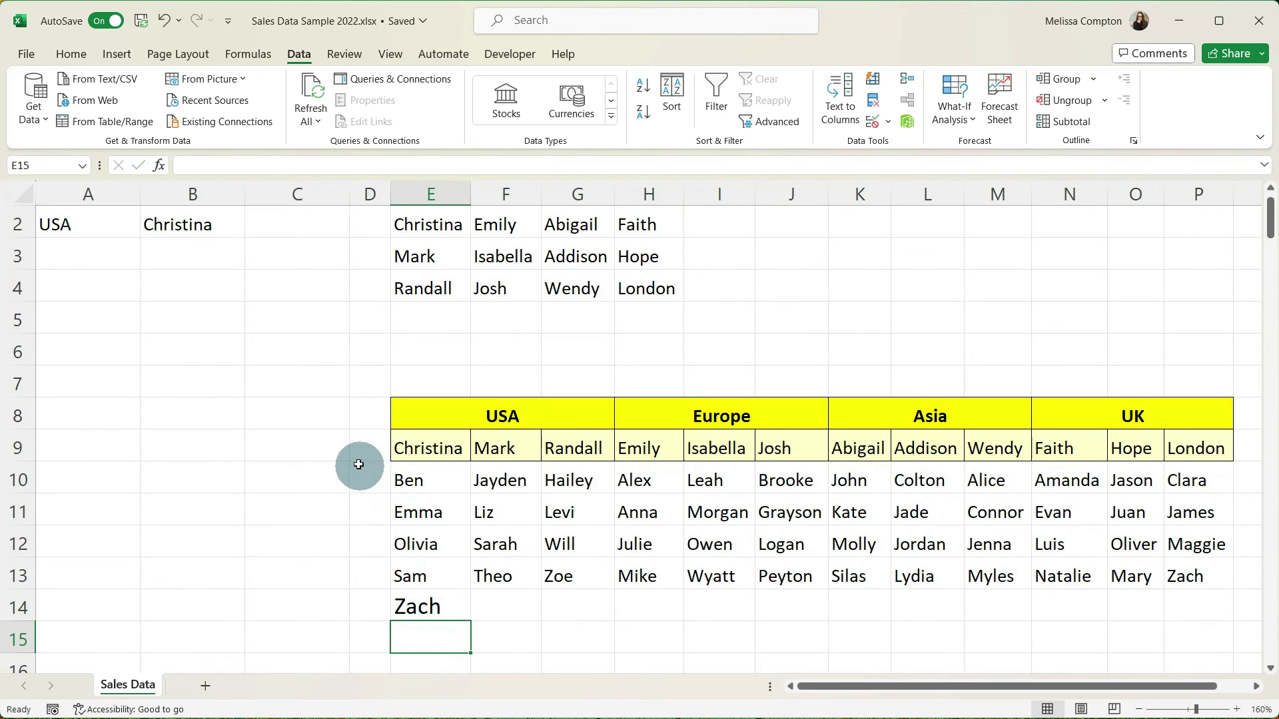
# Choose Zach from C2's updated support rep dropdown
pyautogui.scroll(1, 357, 460)
pyautogui.click(272, 250)
pyautogui.click(357, 261)
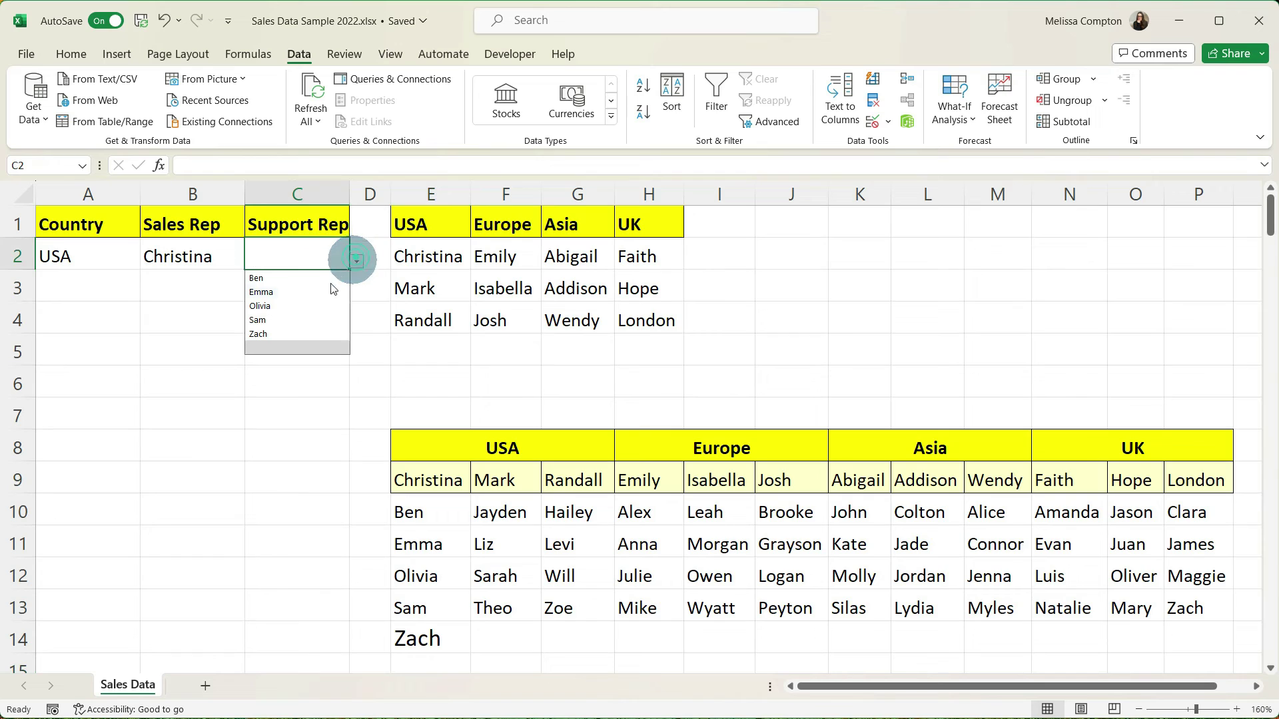
pyautogui.click(282, 335)
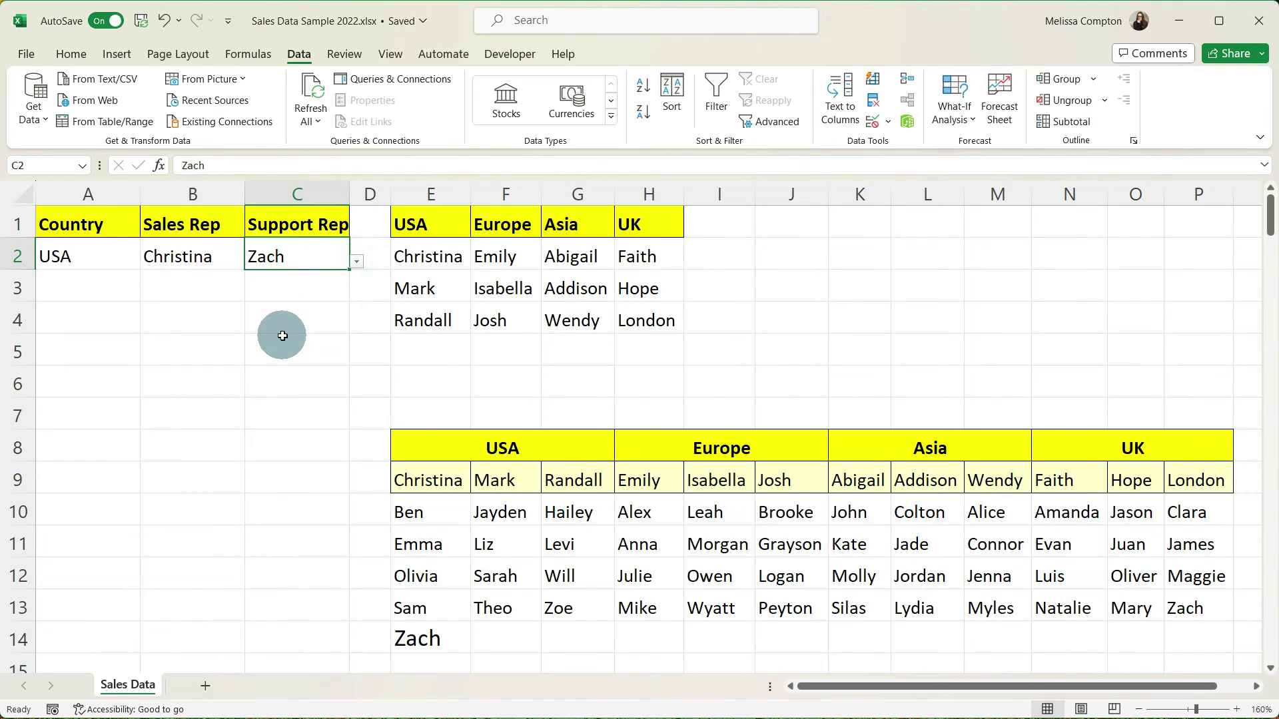
# Fill row 3 with Europe, Emily and Mike from the linked dropdowns
pyautogui.click(85, 280)
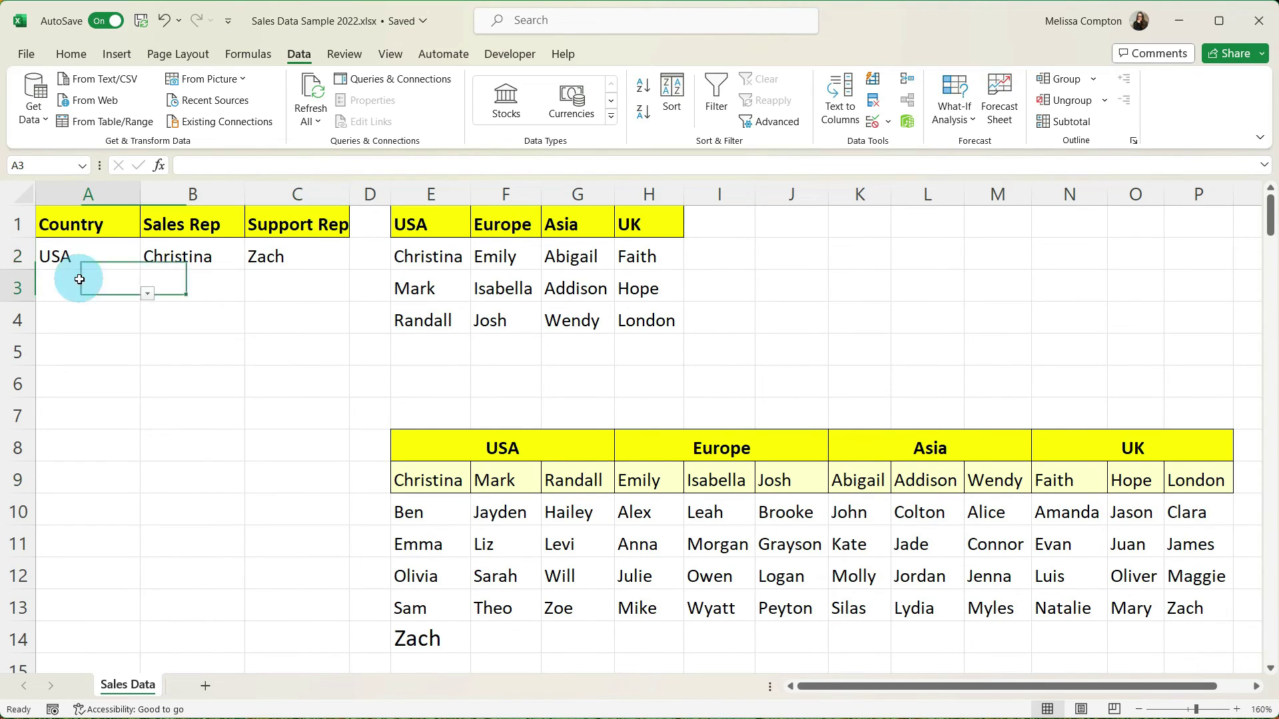
pyautogui.click(149, 294)
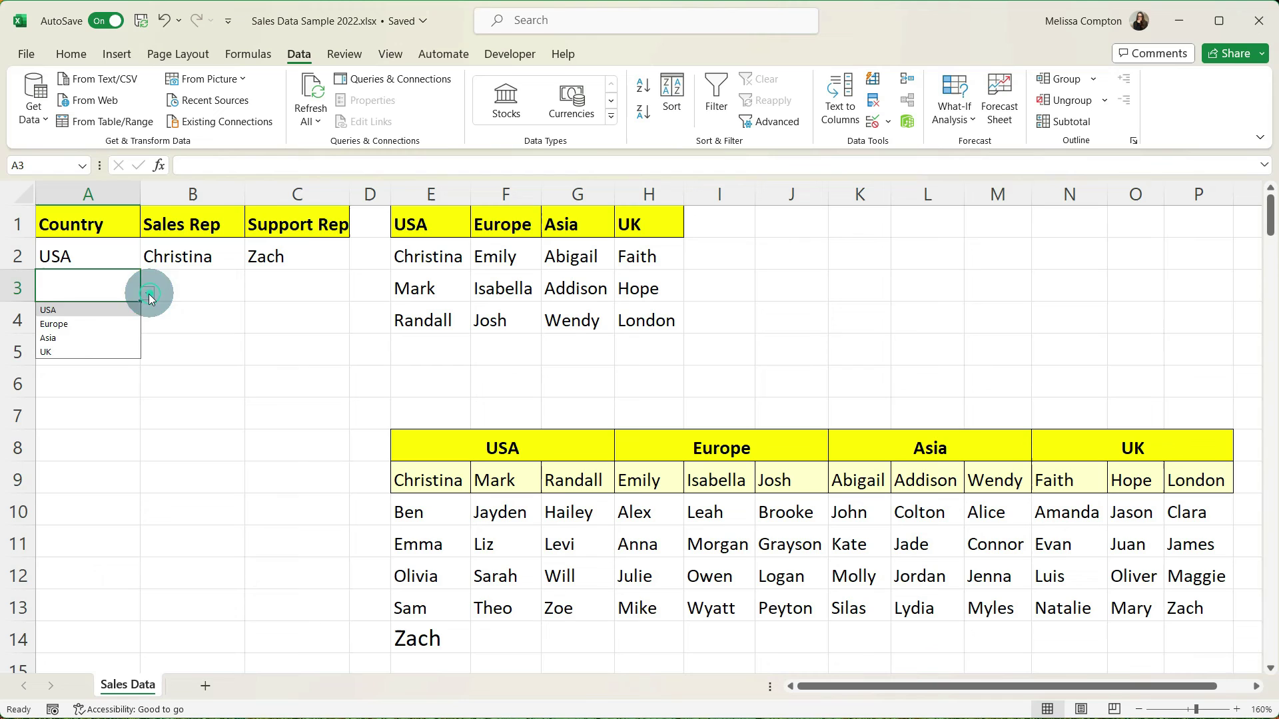
pyautogui.click(98, 323)
pyautogui.click(226, 289)
pyautogui.click(254, 293)
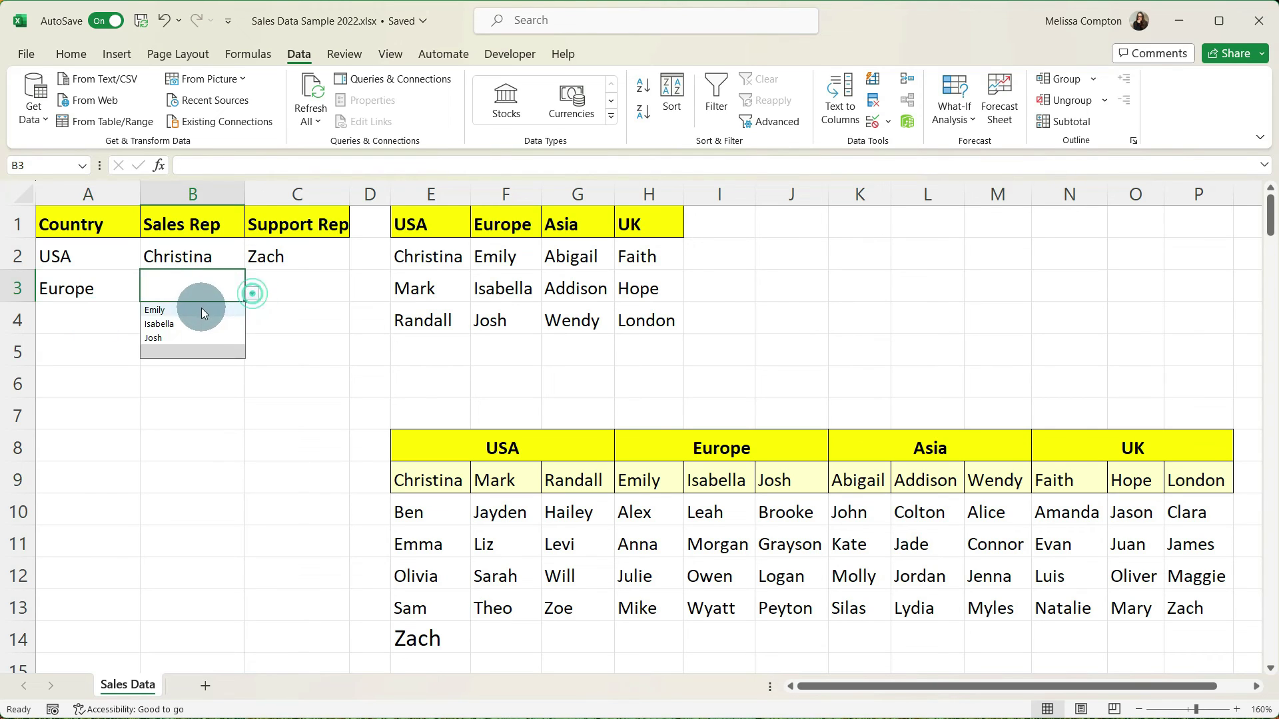
pyautogui.click(201, 307)
pyautogui.click(295, 286)
pyautogui.click(357, 294)
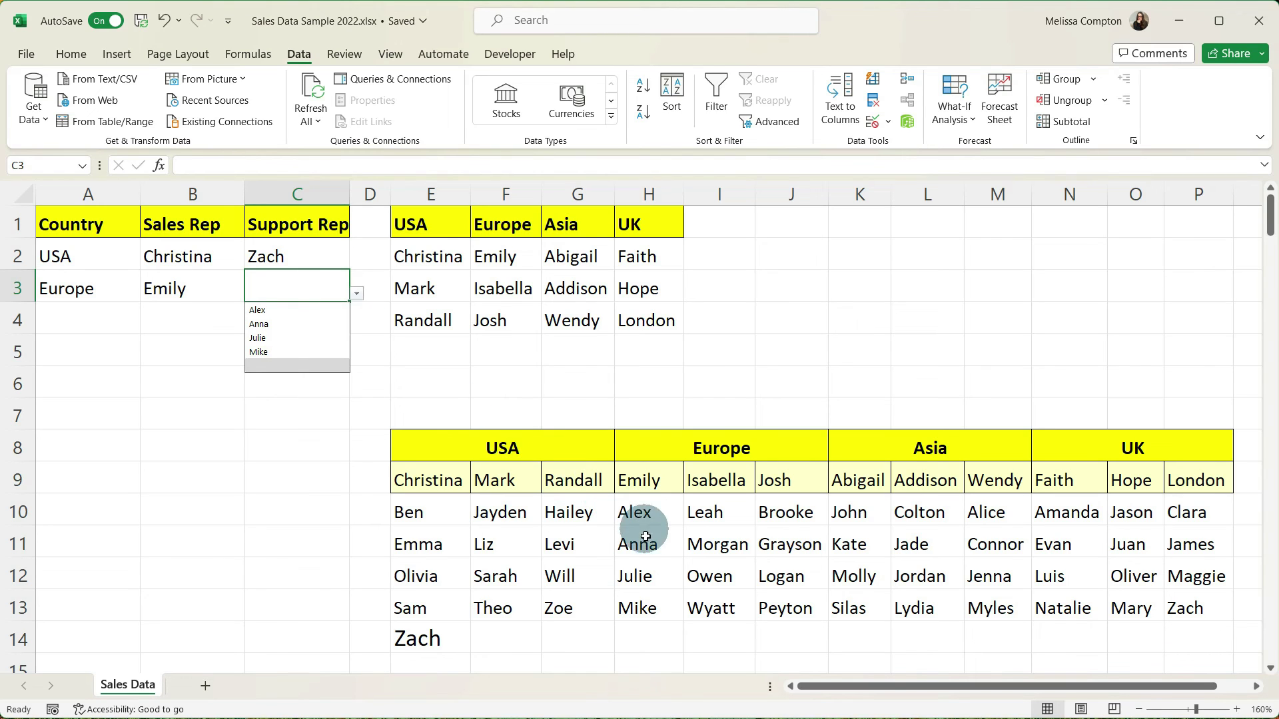
pyautogui.click(293, 350)
# Fill row 4 with Asia, Addison and Jordan from the linked dropdowns
pyautogui.click(78, 321)
pyautogui.click(148, 330)
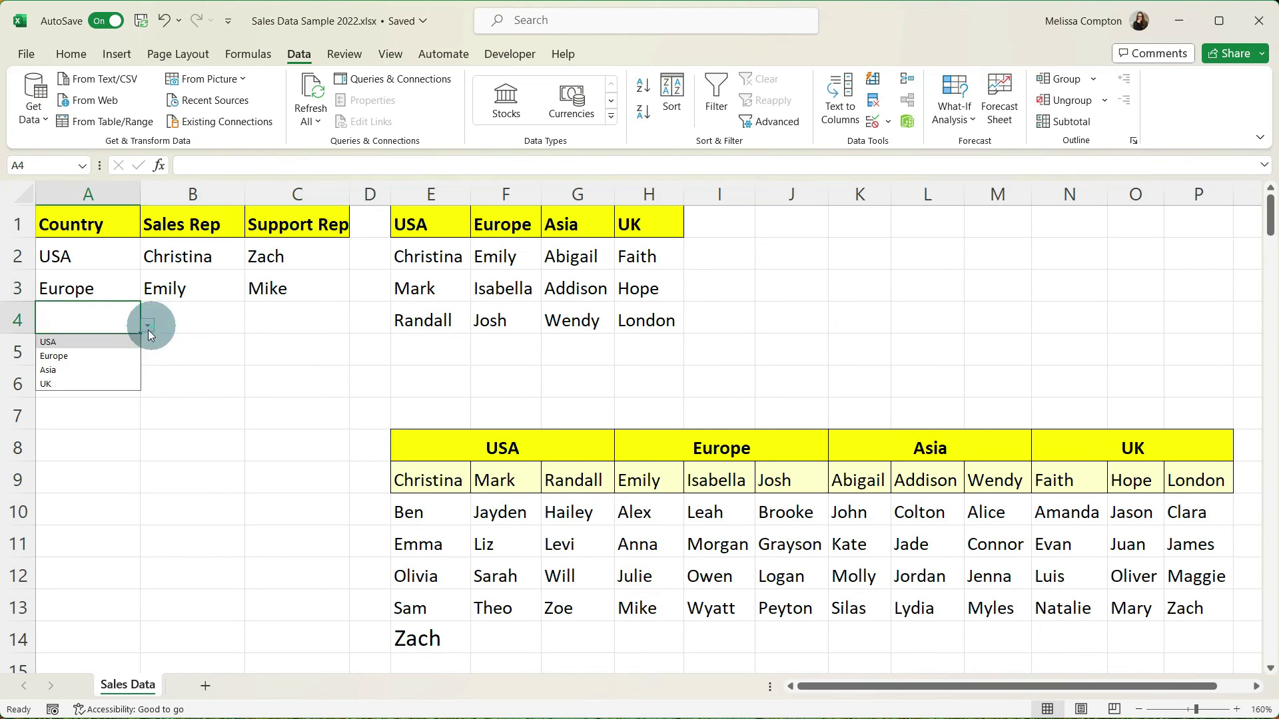
pyautogui.click(96, 363)
pyautogui.click(194, 324)
pyautogui.click(252, 325)
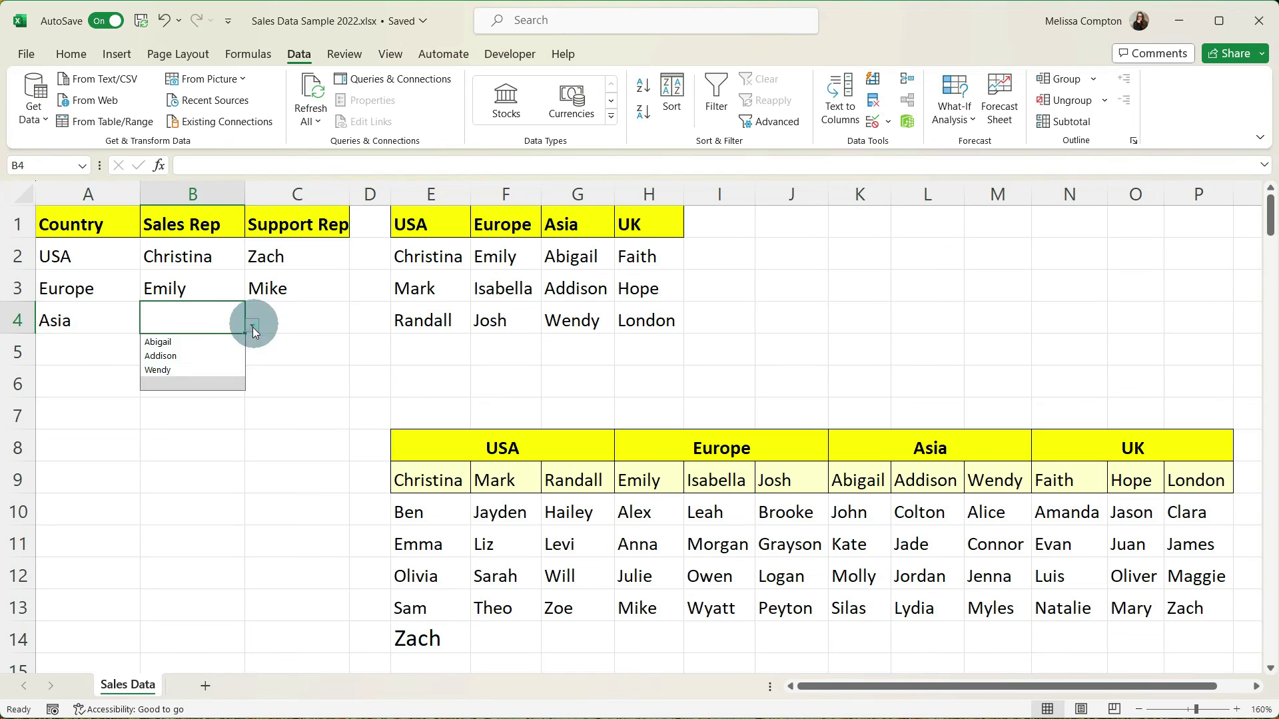
pyautogui.click(214, 355)
pyautogui.click(306, 325)
pyautogui.click(356, 325)
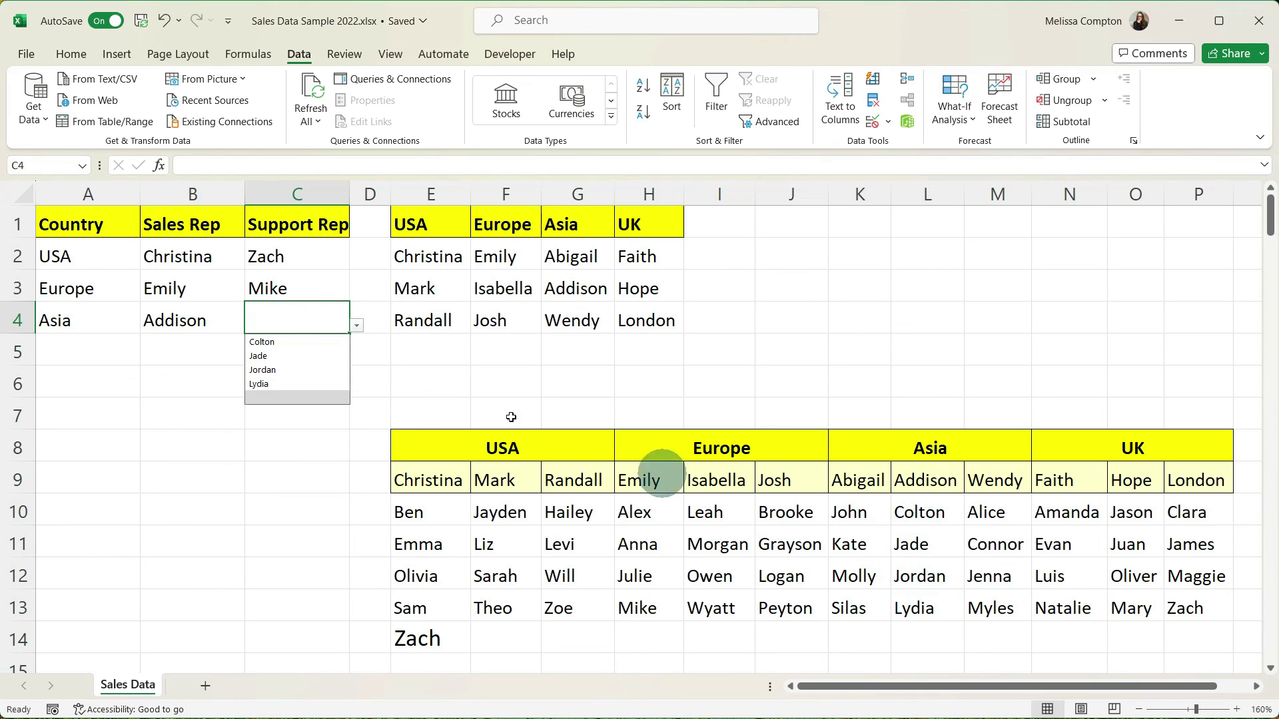
pyautogui.click(289, 370)
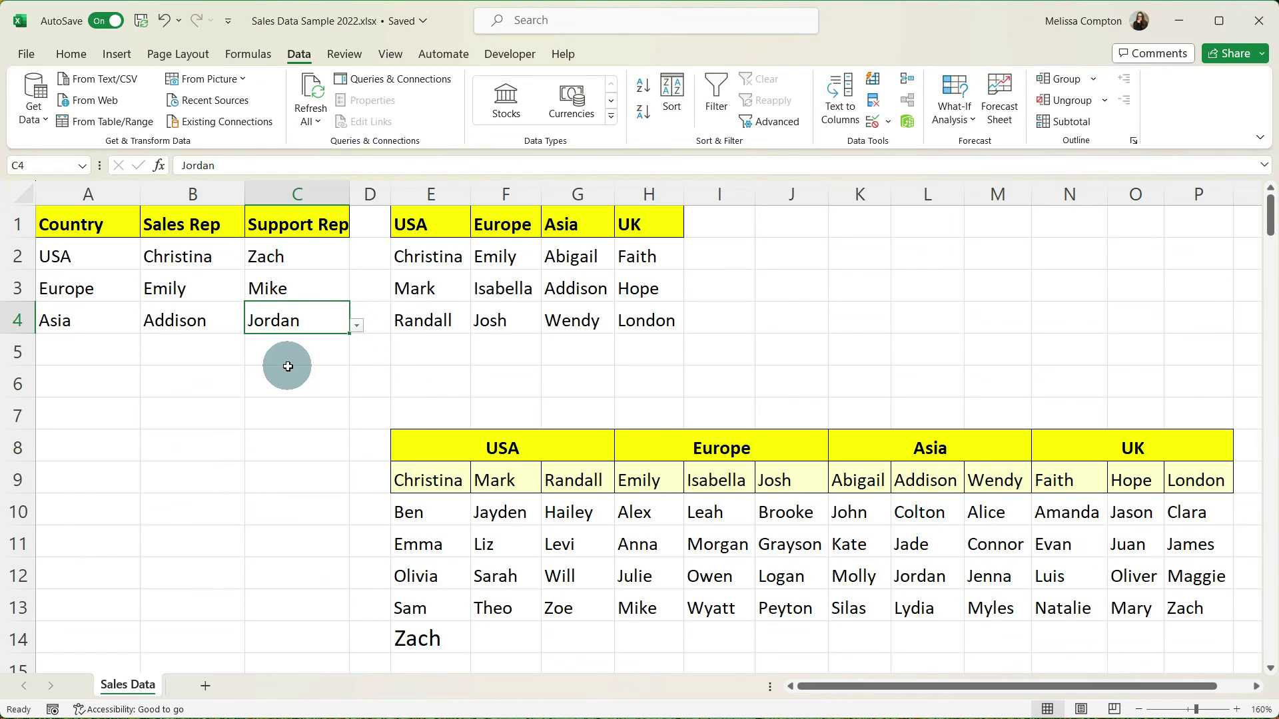